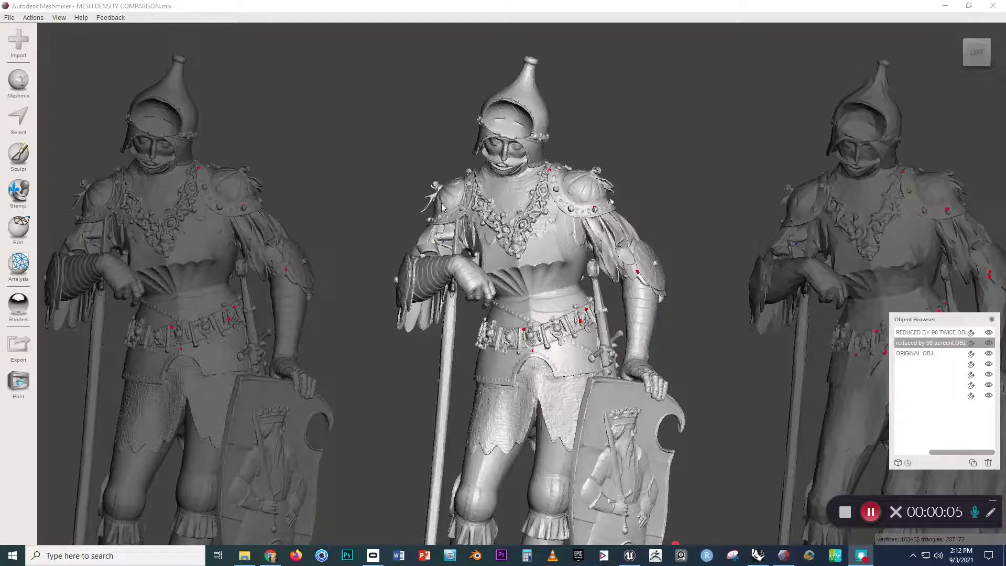
# Zoom out and orbit to frame the torus and egg beside the egg sculptures, then switch to Rhino.
pyautogui.scroll(-10, 476, 275)
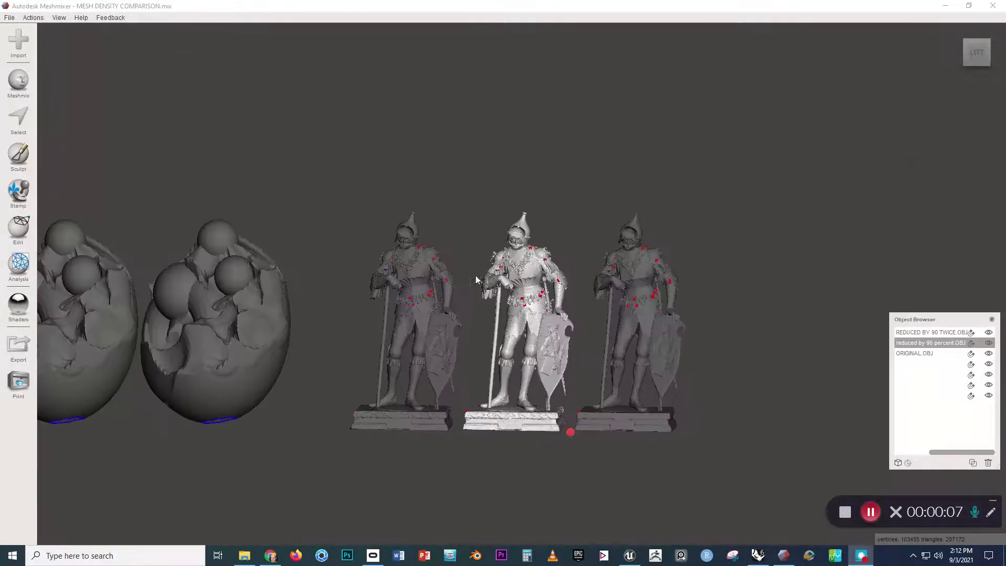
pyautogui.moveTo(360, 337)
pyautogui.mouseDown(button='middle')
pyautogui.moveTo(388, 313)
pyautogui.moveTo(465, 327)
pyautogui.moveTo(454, 318)
pyautogui.moveTo(444, 335)
pyautogui.mouseUp(button='middle')
pyautogui.moveTo(436, 352)
pyautogui.mouseDown(button='right')
pyautogui.moveTo(435, 397)
pyautogui.moveTo(432, 378)
pyautogui.mouseUp(button='right')
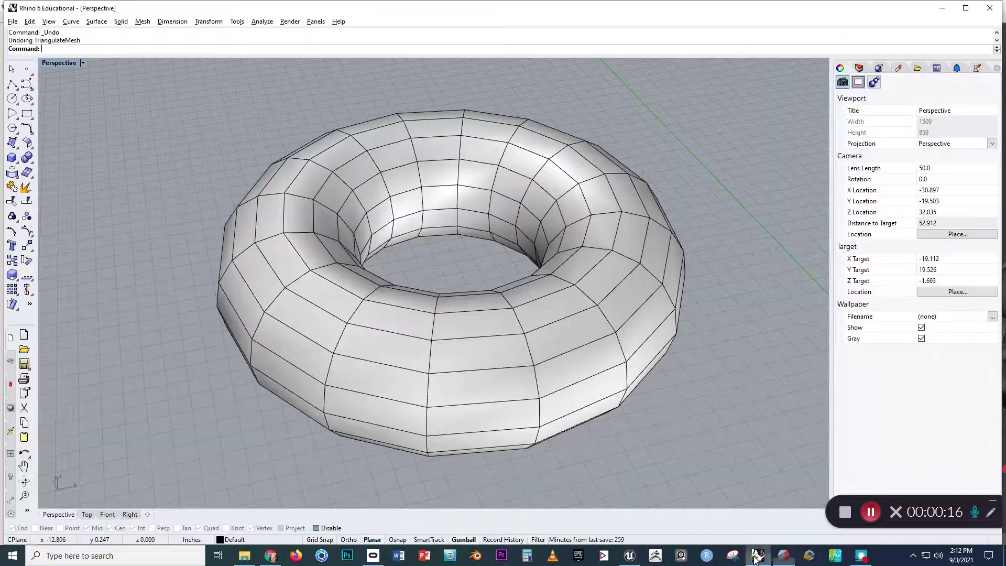
pyautogui.click(759, 555)
# Select the torus and run TriangulateMesh, then deselect and inspect the triangulated mesh.
pyautogui.moveTo(555, 419); pyautogui.dragTo(568, 401, button='right')
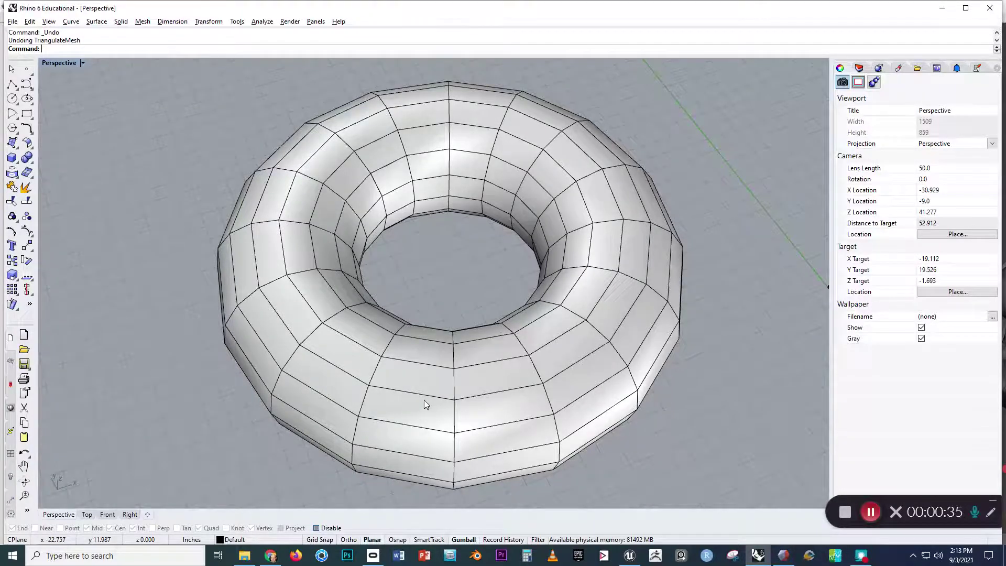
pyautogui.moveTo(425, 400); pyautogui.dragTo(442, 381, button='right')
pyautogui.click(445, 385)
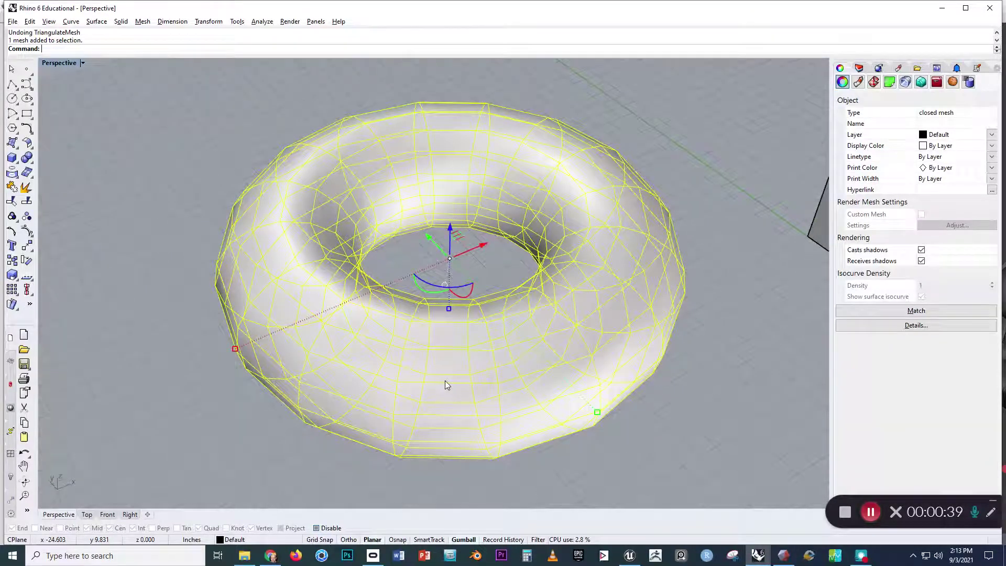
pyautogui.press('Return')
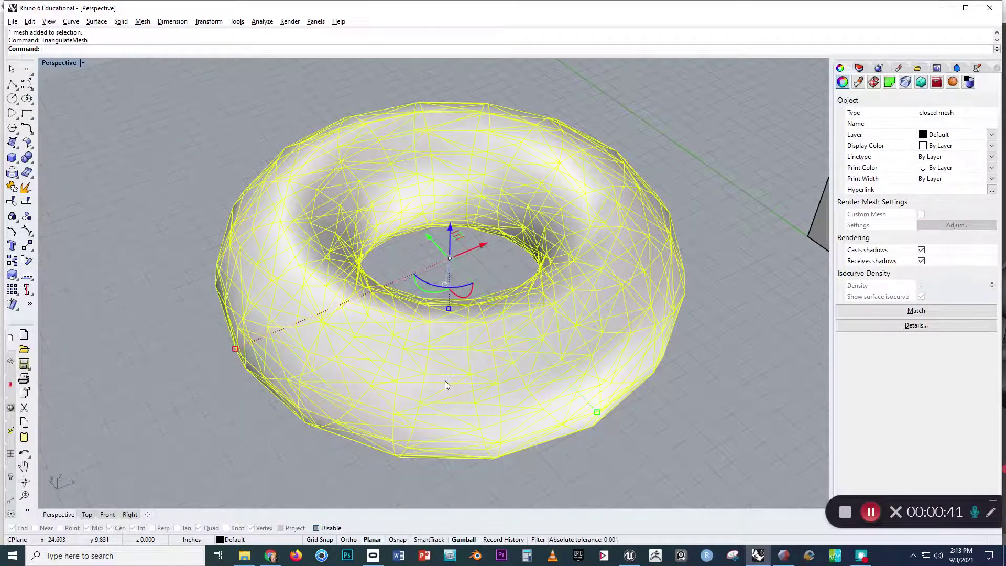
pyautogui.click(659, 417)
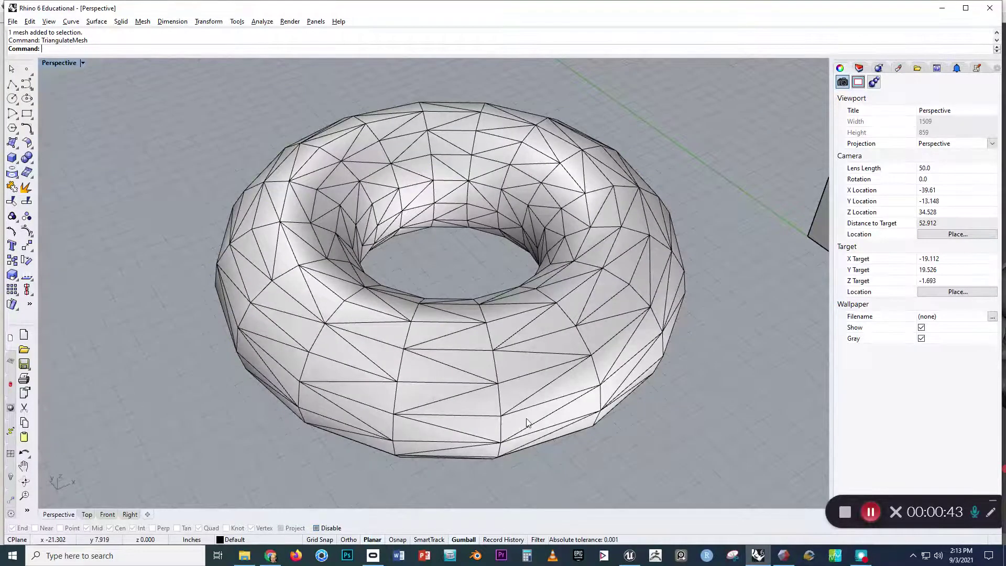
pyautogui.moveTo(528, 415); pyautogui.dragTo(543, 409, button='right')
# Back in Meshmixer, select the torus and show the mesh wireframe.
pyautogui.click(783, 555)
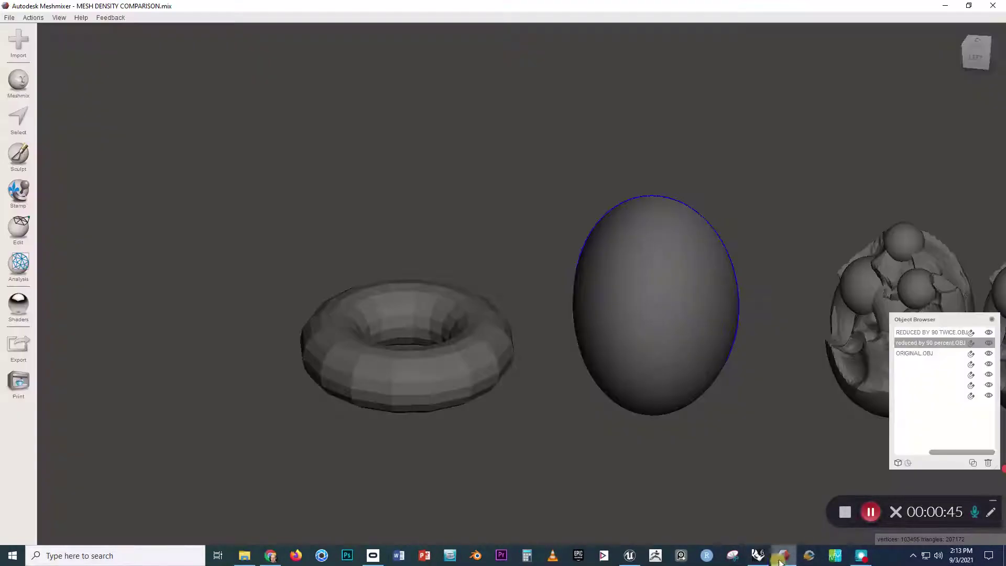
pyautogui.moveTo(464, 416); pyautogui.dragTo(456, 408, button='right')
pyautogui.click(401, 369)
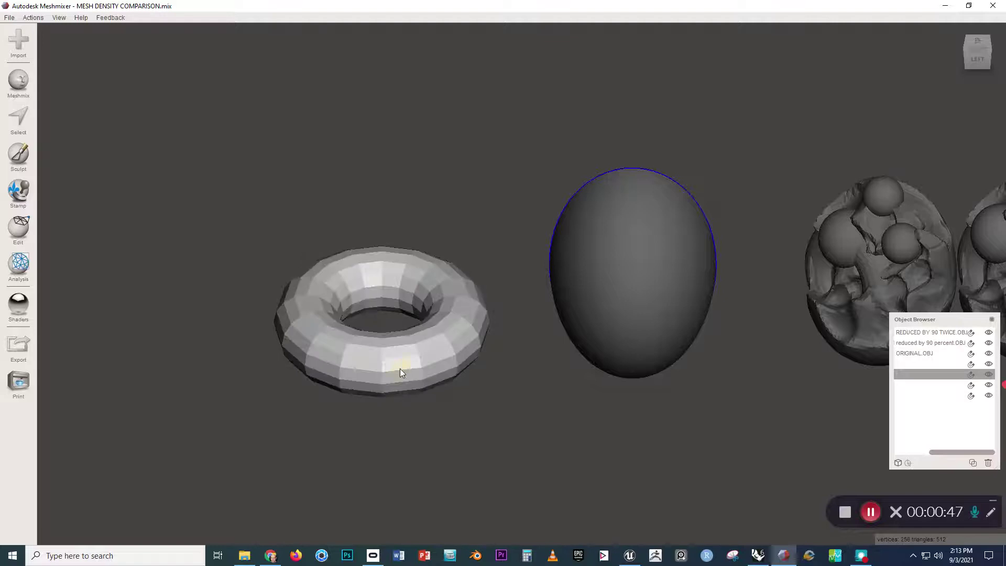
pyautogui.press('w')
pyautogui.scroll(5, 370, 379)
pyautogui.scroll(-3, 365, 406)
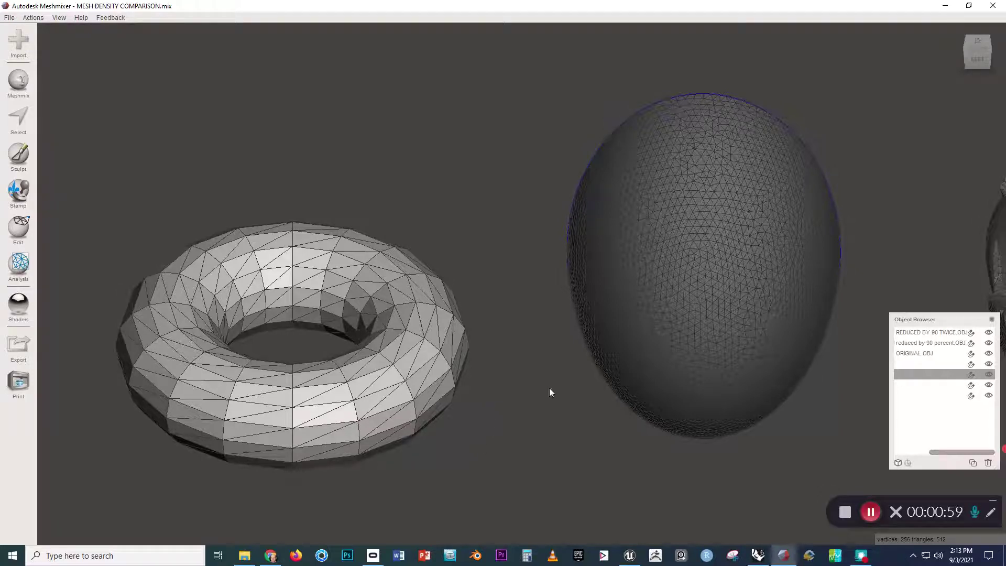
# Centre and select the egg, showing its denser mesh of 3260 vertices and 6220 triangles.
pyautogui.moveTo(546, 391); pyautogui.dragTo(493, 400, button='middle')
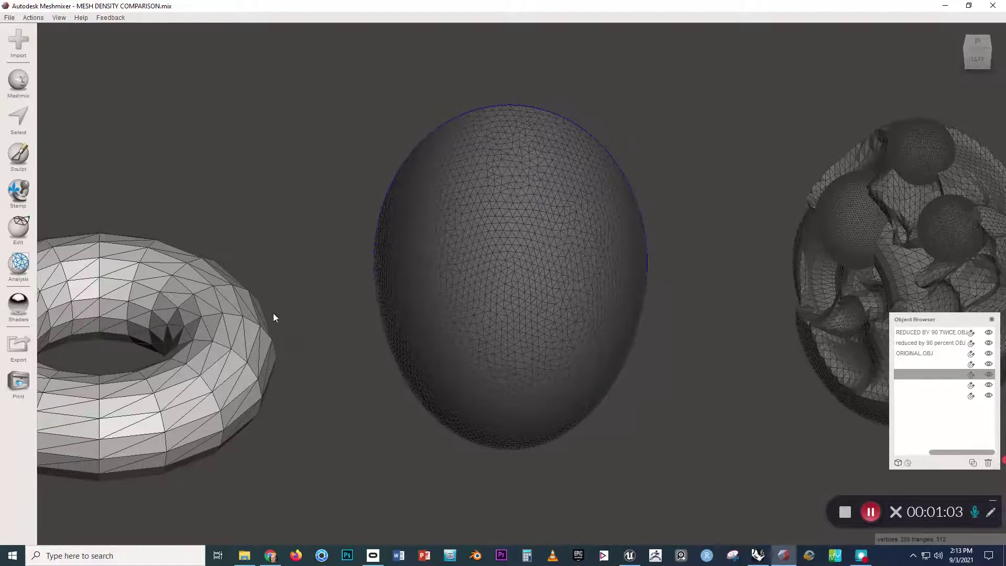
pyautogui.moveTo(381, 348); pyautogui.dragTo(413, 337, button='right')
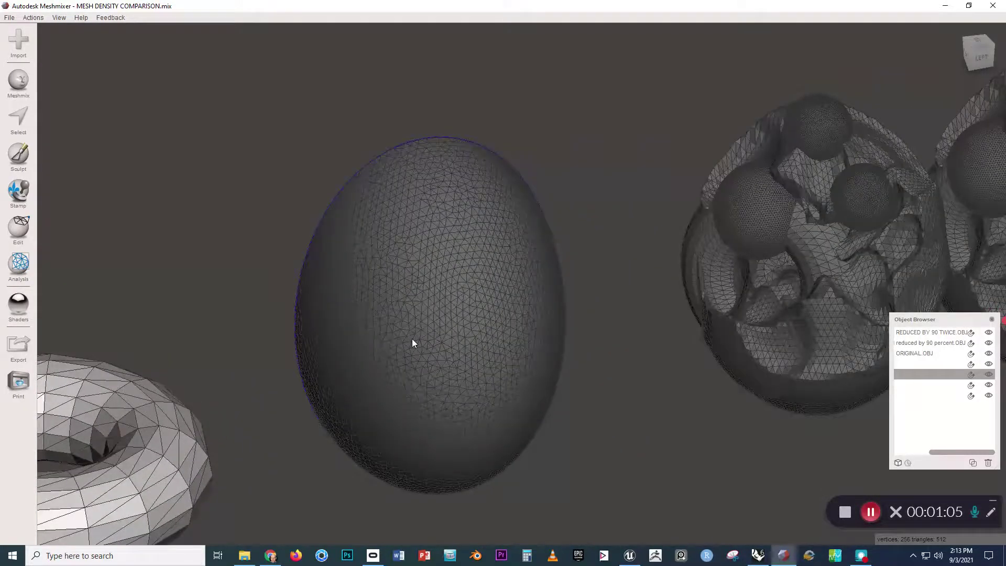
pyautogui.click(412, 339)
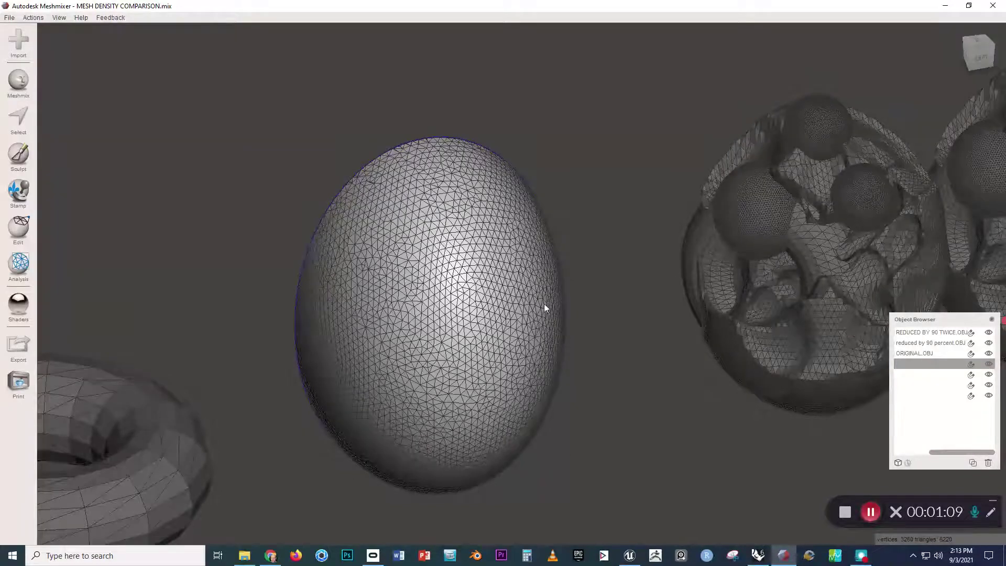
# Hide the wireframe and orbit to show the egg's open hollow back, then switch to Unreal Engine.
pyautogui.press('w')
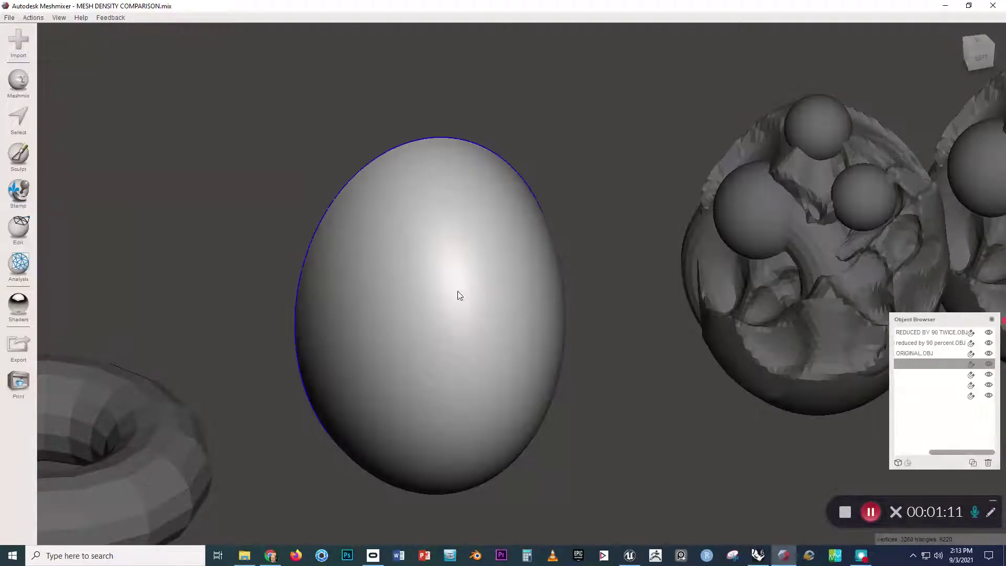
pyautogui.moveTo(396, 302)
pyautogui.mouseDown(button='right')
pyautogui.moveTo(438, 306)
pyautogui.moveTo(410, 291)
pyautogui.mouseUp(button='right')
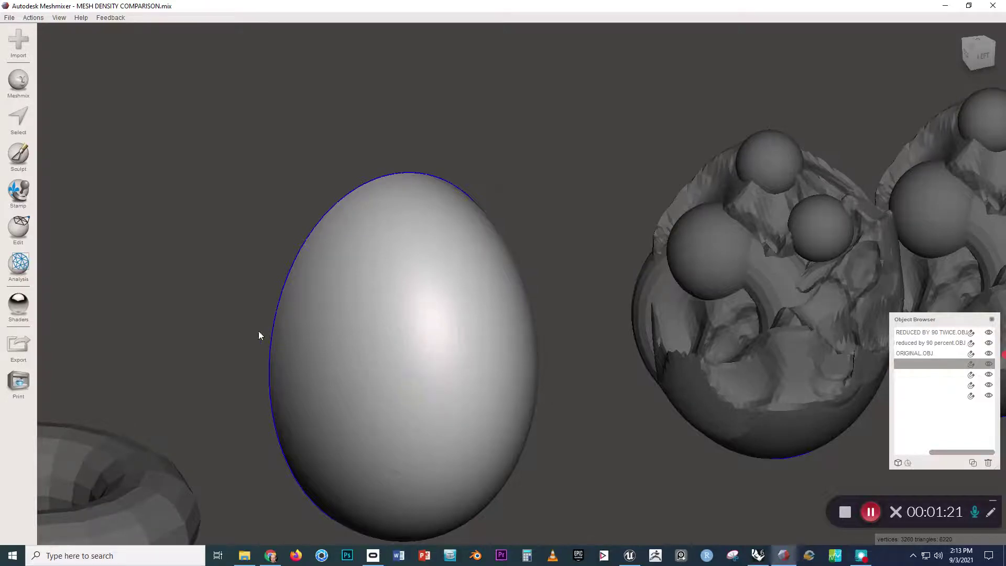
pyautogui.moveTo(259, 332); pyautogui.dragTo(427, 321, button='right')
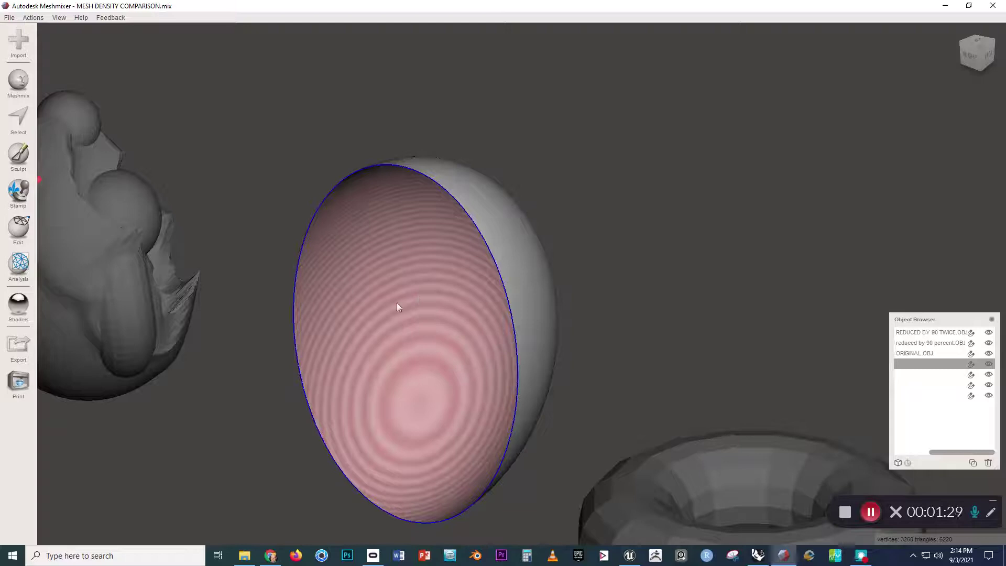
pyautogui.moveTo(382, 251); pyautogui.dragTo(410, 267, button='right')
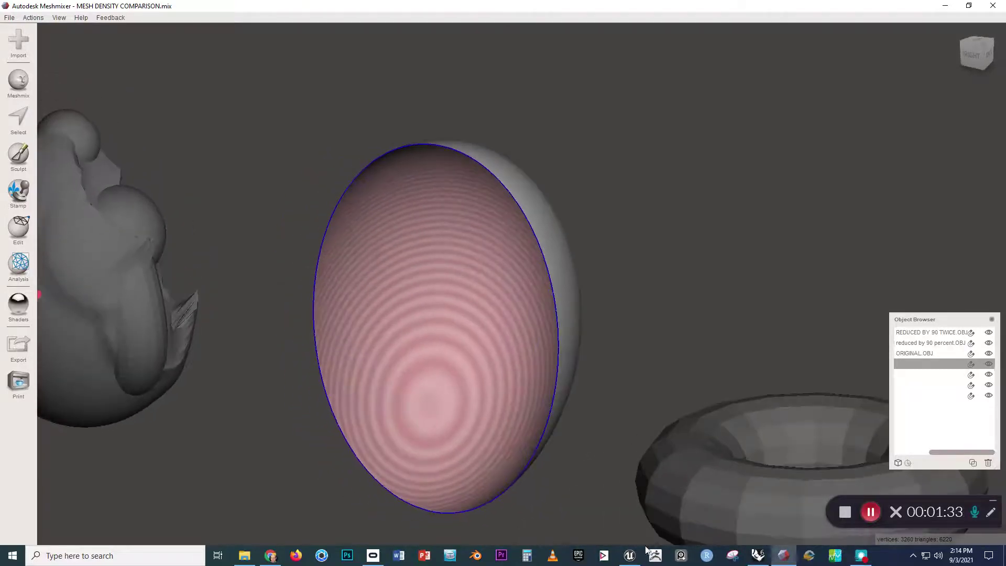
pyautogui.click(631, 555)
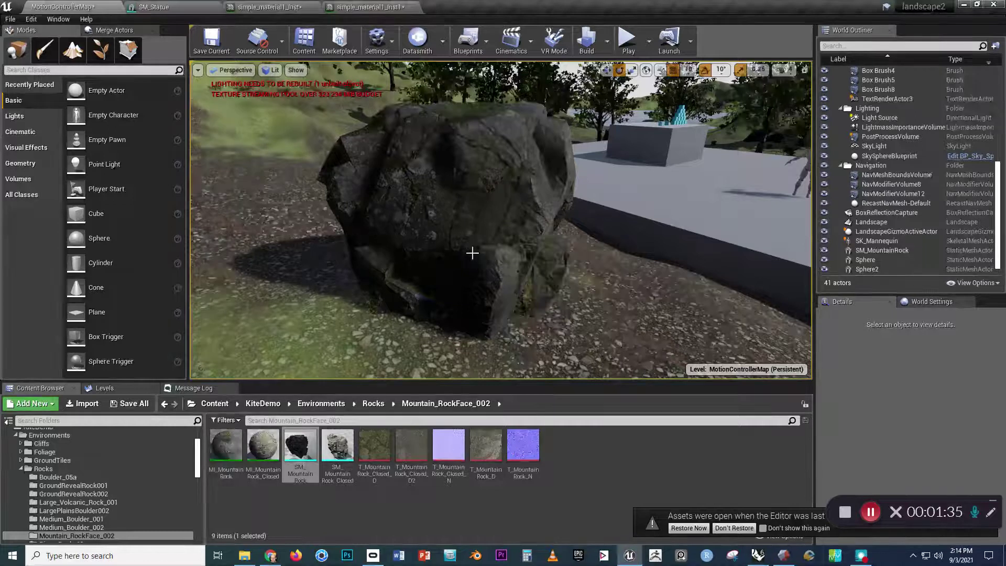
# Look around SM_MountainRock in Unreal, then return to Meshmixer and frame the egg.
pyautogui.moveTo(416, 243); pyautogui.dragTo(453, 239, button='right')
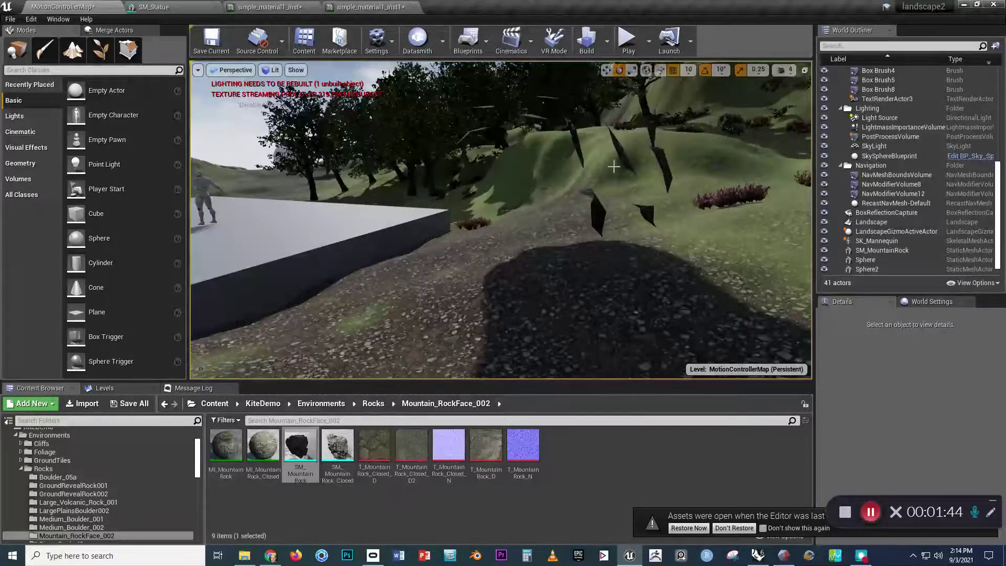
pyautogui.moveTo(613, 166); pyautogui.dragTo(622, 179, button='right')
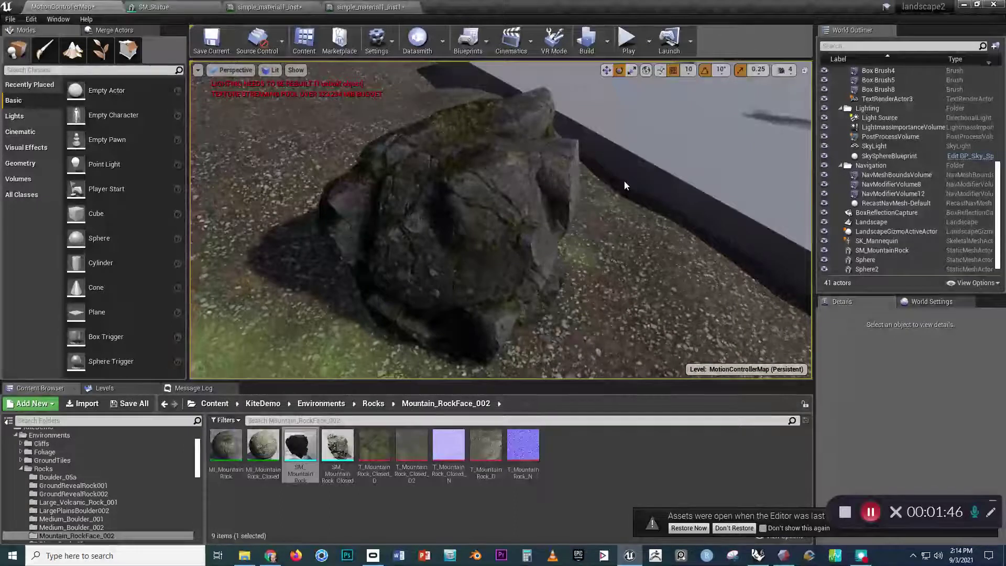
pyautogui.hotkey('alt', 'Tab')
pyautogui.moveTo(623, 324)
pyautogui.mouseDown(button='right')
pyautogui.moveTo(552, 353)
pyautogui.moveTo(375, 346)
pyautogui.moveTo(367, 322)
pyautogui.mouseUp(button='right')
pyautogui.press('f')
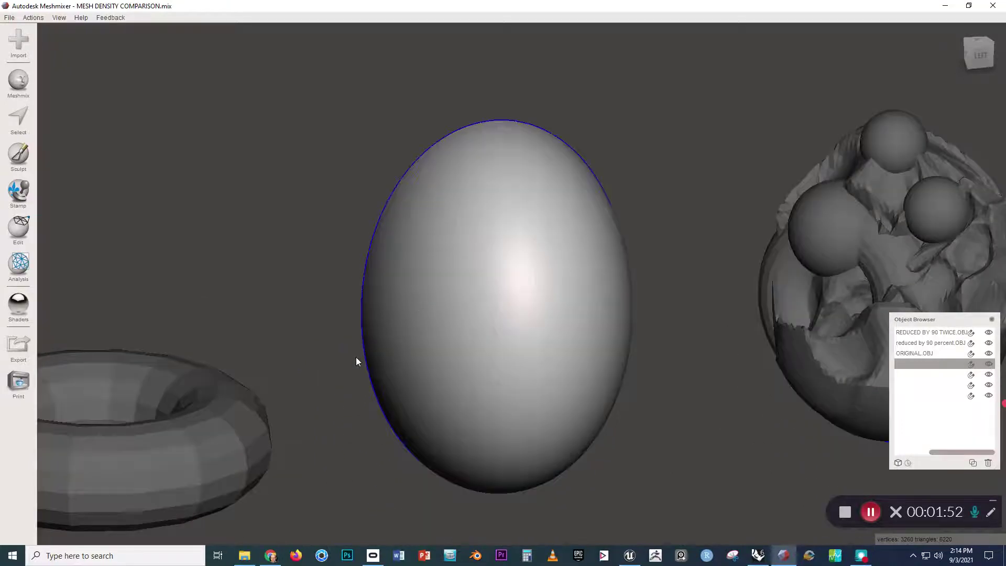
# Close the egg's open side with Inspector's Auto Repair All using Flat Fill.
pyautogui.moveTo(356, 357); pyautogui.dragTo(351, 357, button='right')
pyautogui.moveTo(503, 326)
pyautogui.mouseDown(button='right')
pyautogui.moveTo(476, 314)
pyautogui.moveTo(618, 341)
pyautogui.moveTo(715, 328)
pyautogui.moveTo(702, 325)
pyautogui.mouseUp(button='right')
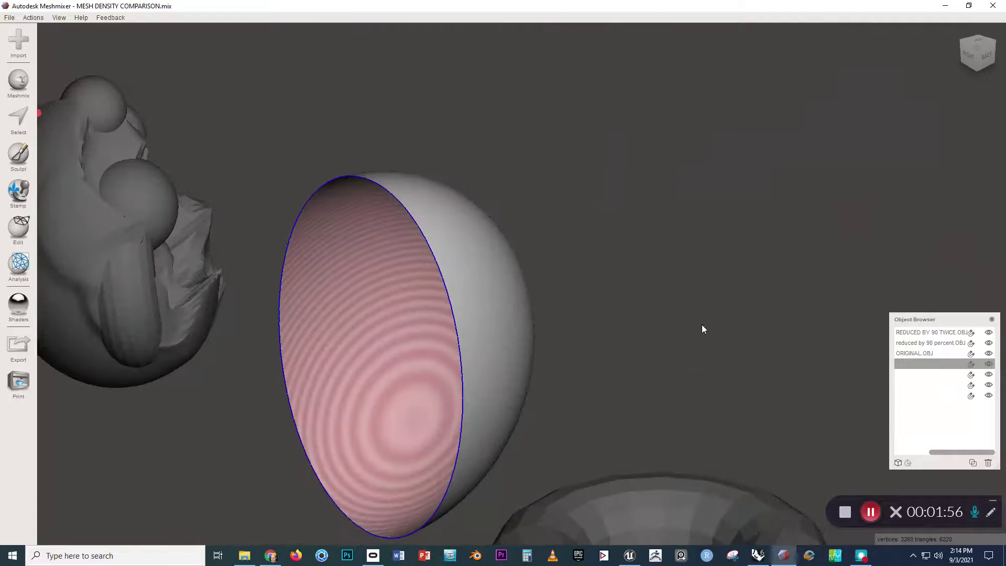
pyautogui.moveTo(461, 435); pyautogui.dragTo(312, 400, button='right')
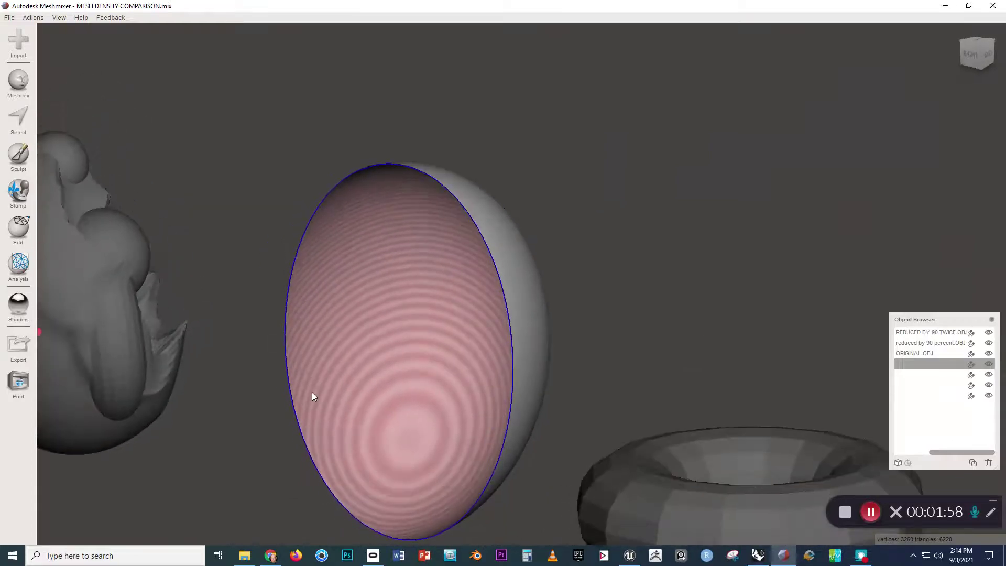
pyautogui.click(14, 268)
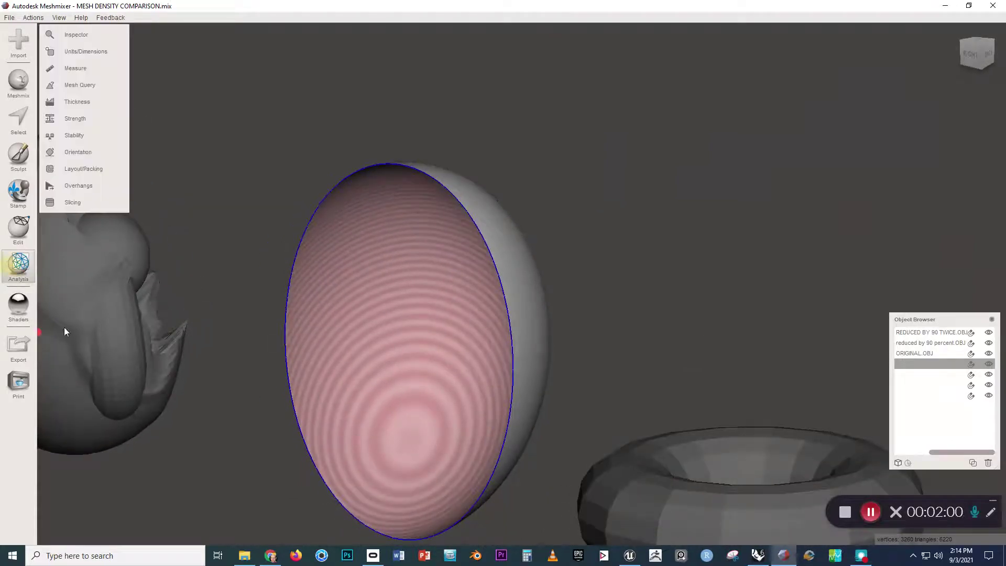
pyautogui.click(78, 36)
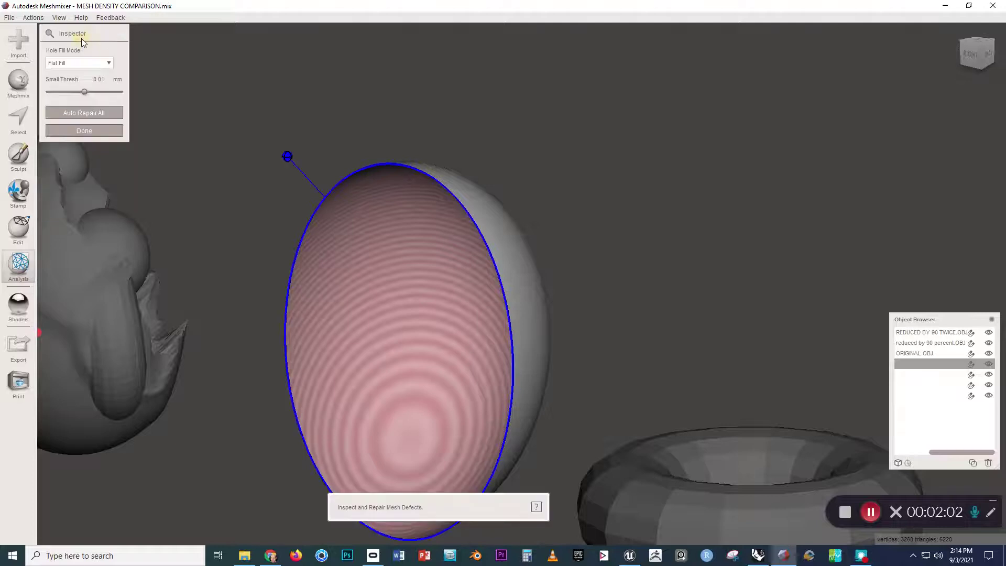
pyautogui.click(73, 116)
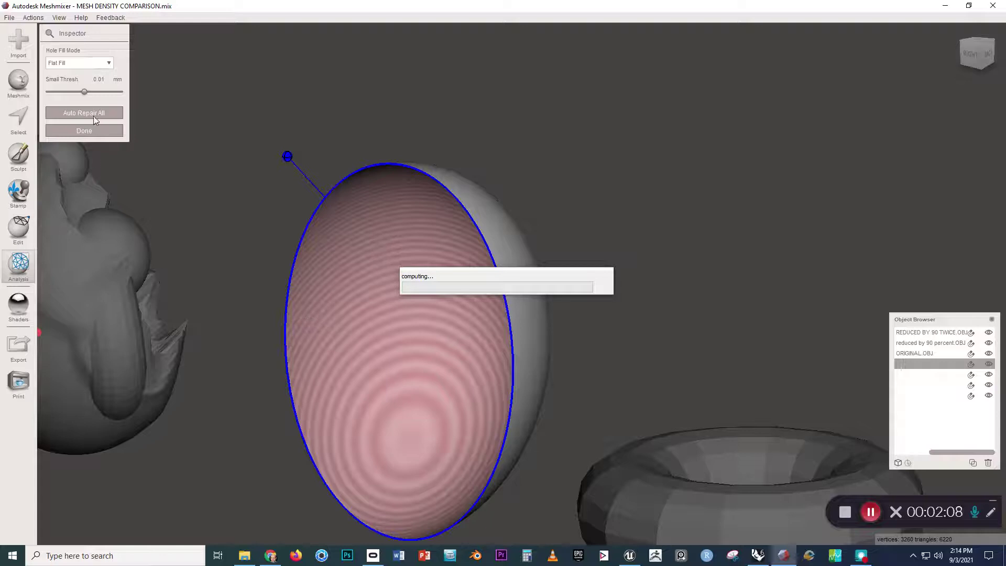
pyautogui.moveTo(414, 382); pyautogui.dragTo(408, 341, button='right')
# Finish the Inspector repair and select the egg's entire shell of faces.
pyautogui.click(94, 132)
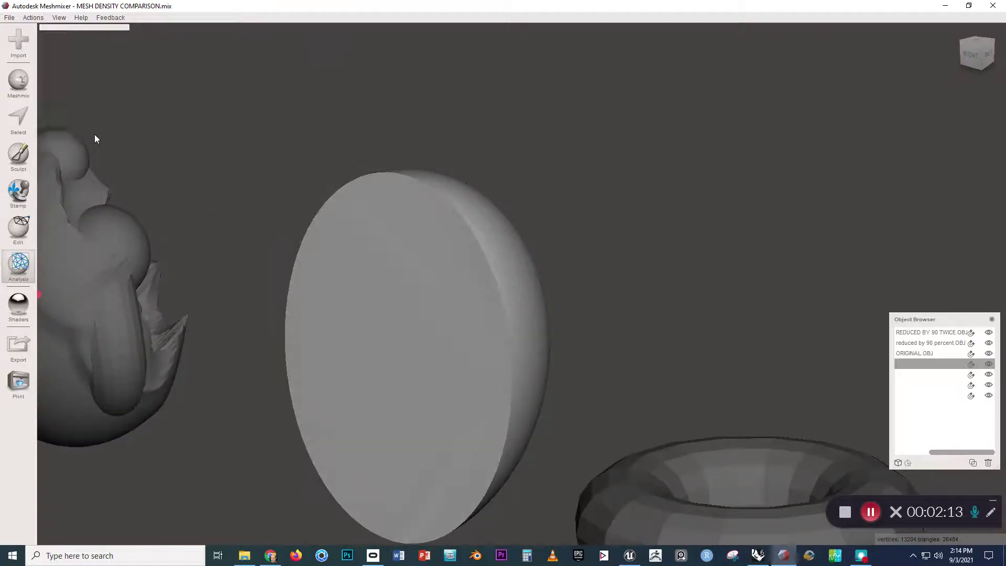
pyautogui.moveTo(235, 215); pyautogui.dragTo(263, 217, button='right')
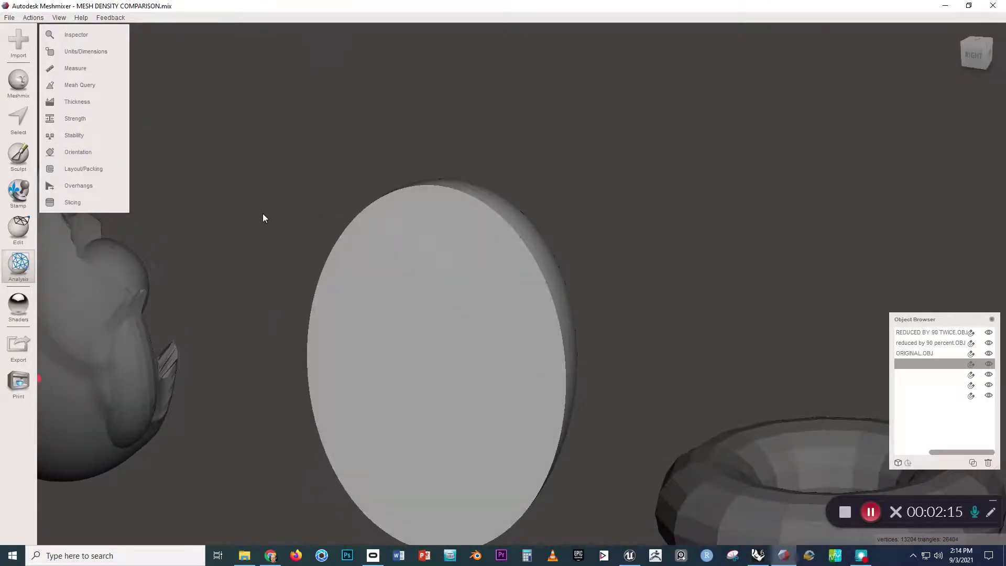
pyautogui.click(414, 297)
pyautogui.moveTo(414, 297)
pyautogui.mouseDown(button='right')
pyautogui.moveTo(460, 293)
pyautogui.moveTo(436, 274)
pyautogui.mouseUp(button='right')
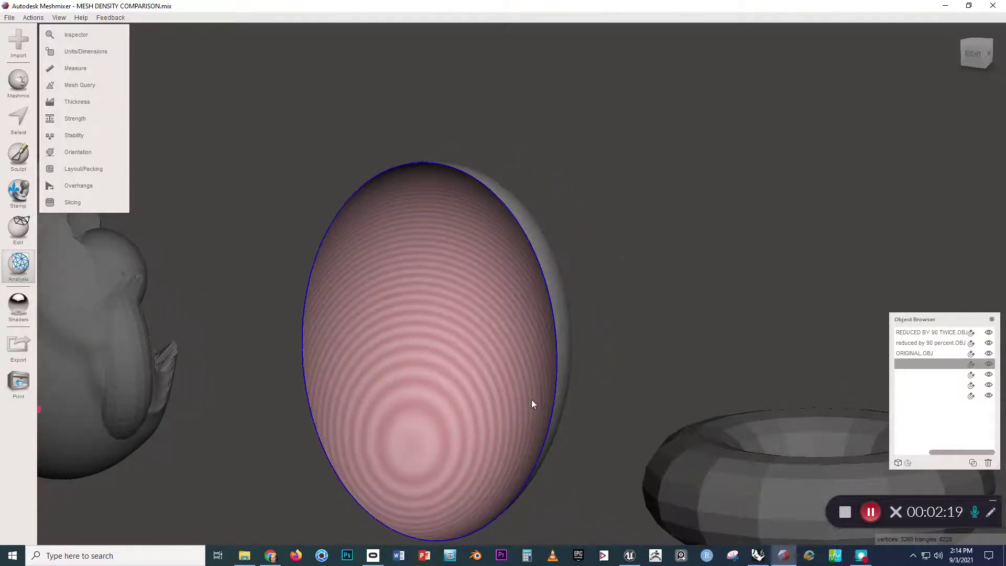
pyautogui.moveTo(506, 363)
pyautogui.mouseDown(button='right')
pyautogui.moveTo(480, 392)
pyautogui.moveTo(398, 384)
pyautogui.moveTo(486, 398)
pyautogui.moveTo(323, 385)
pyautogui.moveTo(263, 193)
pyautogui.mouseUp(button='right')
pyautogui.press('s')
pyautogui.doubleClick(407, 398)
# Start an Offset on the selected egg shell with the connected option enabled.
pyautogui.moveTo(76, 33)
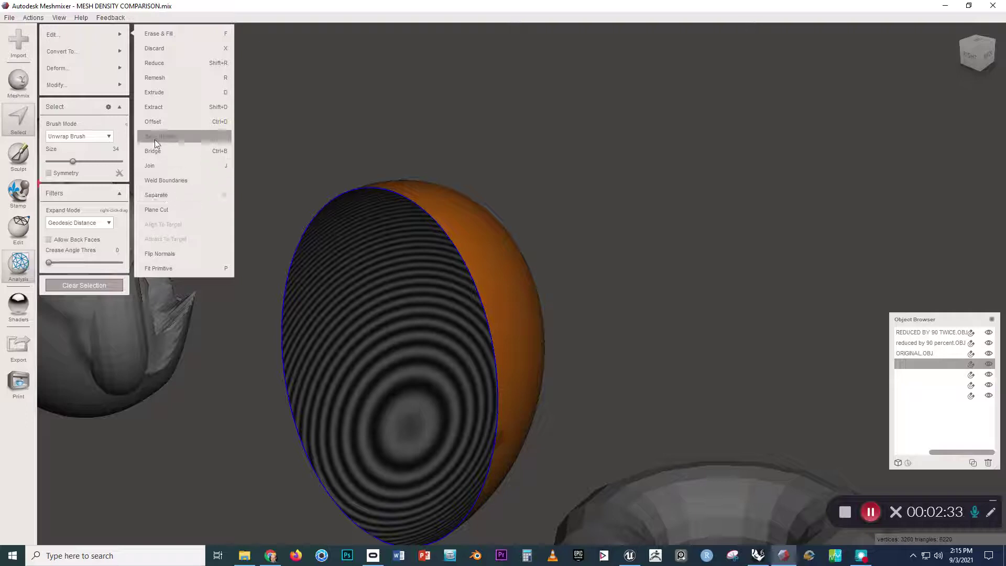
pyautogui.click(154, 121)
pyautogui.moveTo(209, 256); pyautogui.dragTo(229, 169, button='right')
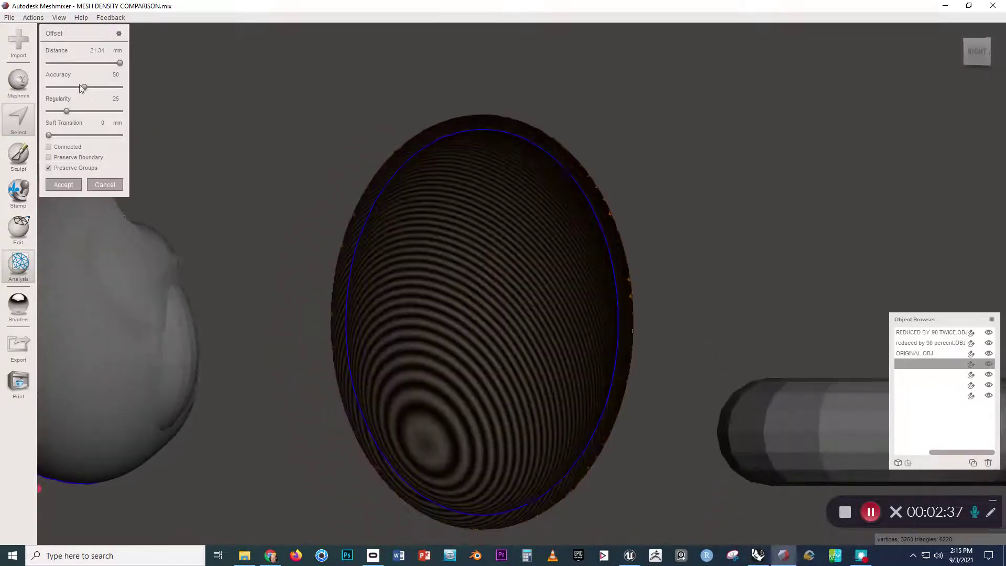
pyautogui.click(49, 148)
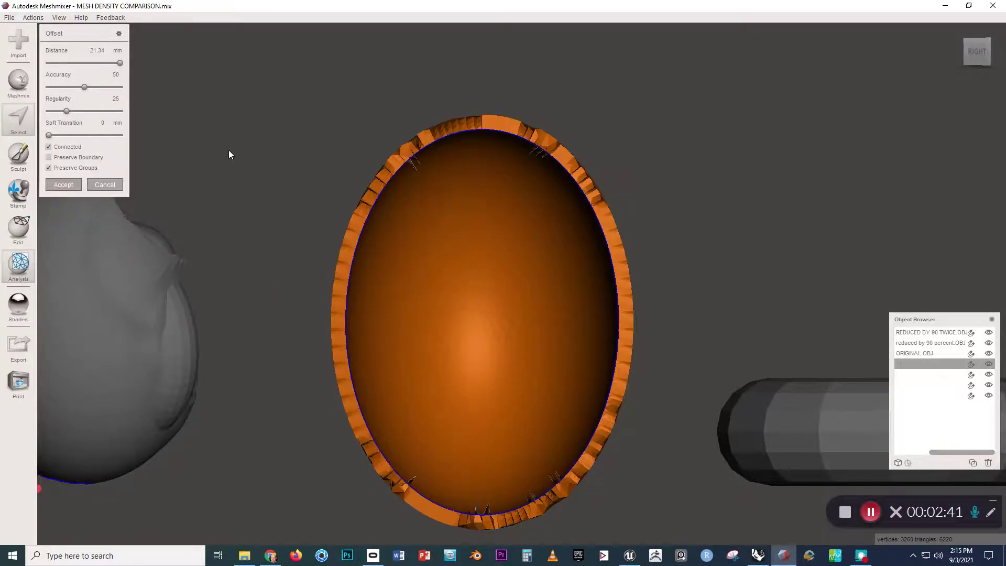
pyautogui.moveTo(228, 149); pyautogui.dragTo(209, 128, button='right')
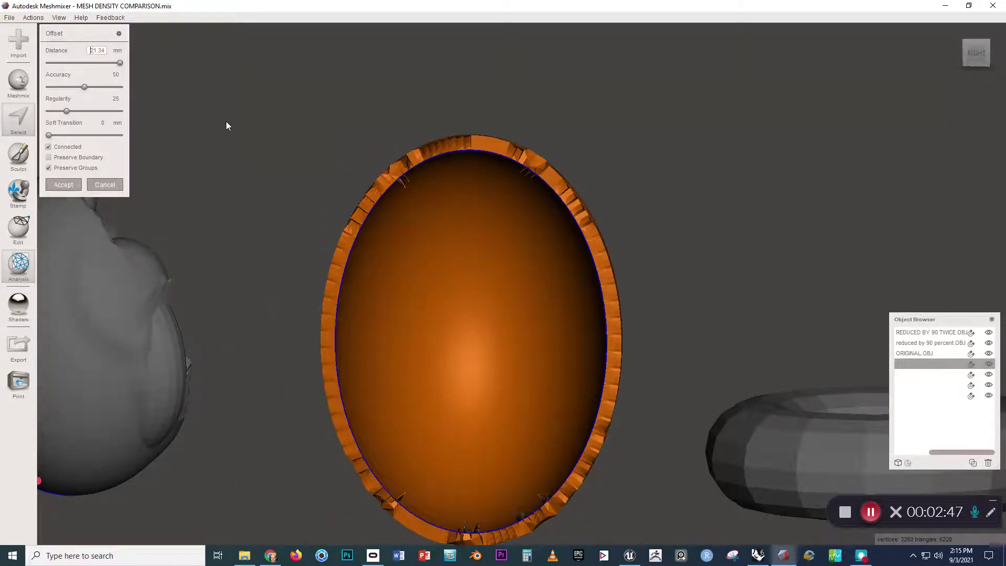
# Set the offset distance to -10 mm, raise accuracy to 70, and accept.
pyautogui.hotkey('shift', 'Right')
pyautogui.hotkey('shift', 'Right')
pyautogui.hotkey('shift', 'Right')
pyautogui.hotkey('shift', 'Right')
pyautogui.hotkey('shift', 'Right')
pyautogui.write('-10')
pyautogui.press('Return')
pyautogui.moveTo(289, 190); pyautogui.dragTo(213, 195, button='right')
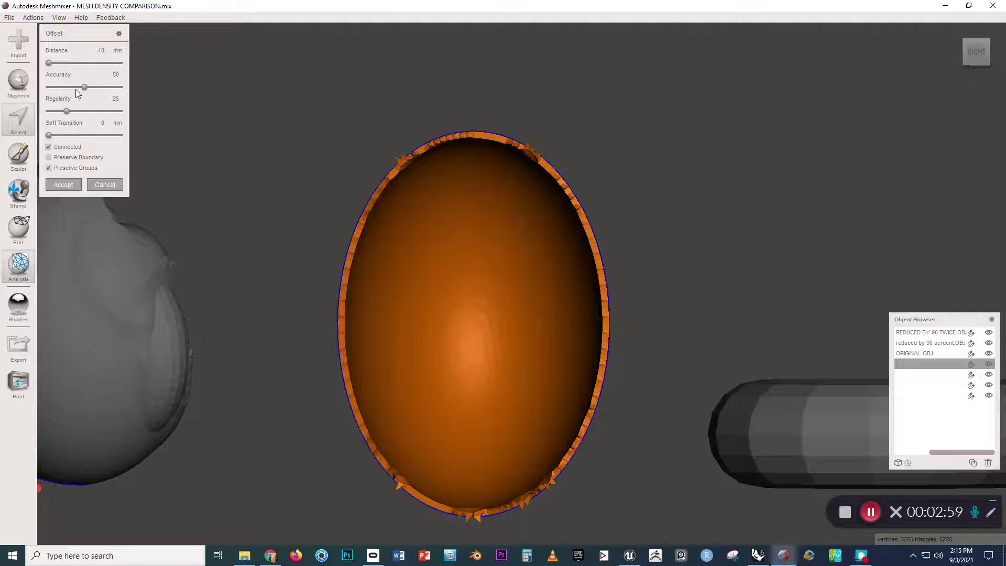
pyautogui.moveTo(103, 87); pyautogui.dragTo(100, 87)
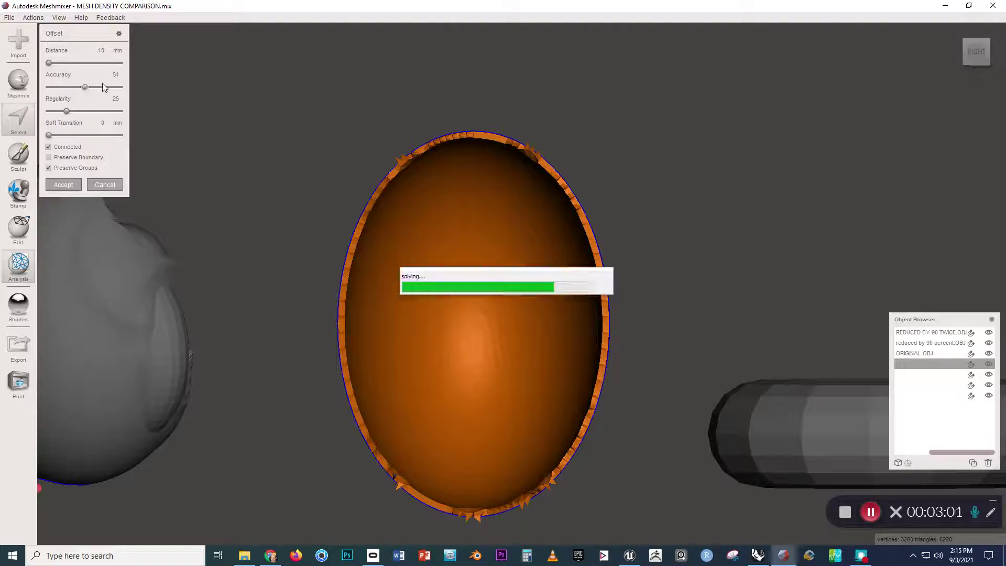
pyautogui.click(60, 185)
pyautogui.moveTo(150, 192); pyautogui.dragTo(445, 491, button='right')
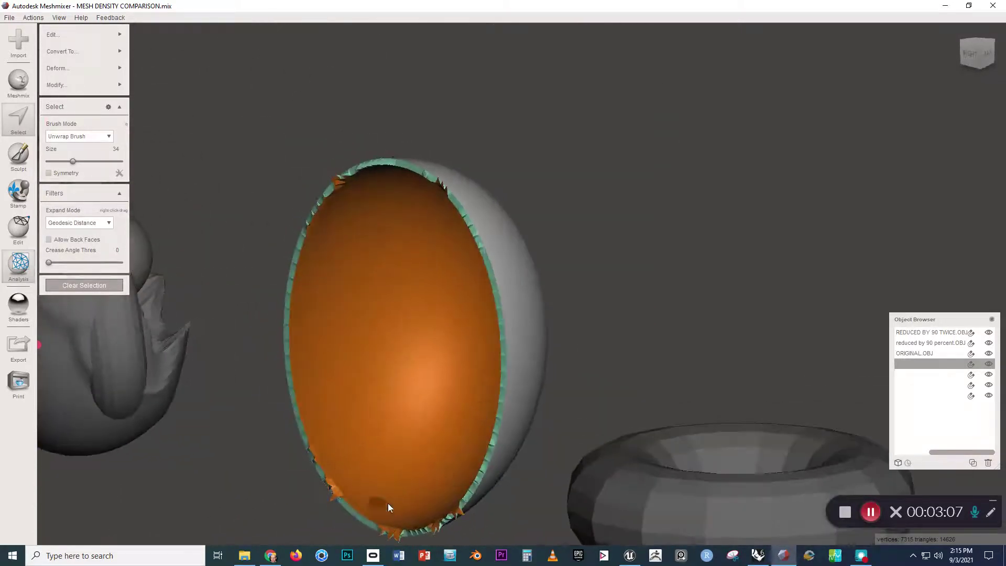
# Clear the face selection and brush-smooth the spikes along the egg shell's rim.
pyautogui.moveTo(388, 507); pyautogui.dragTo(475, 457, button='right')
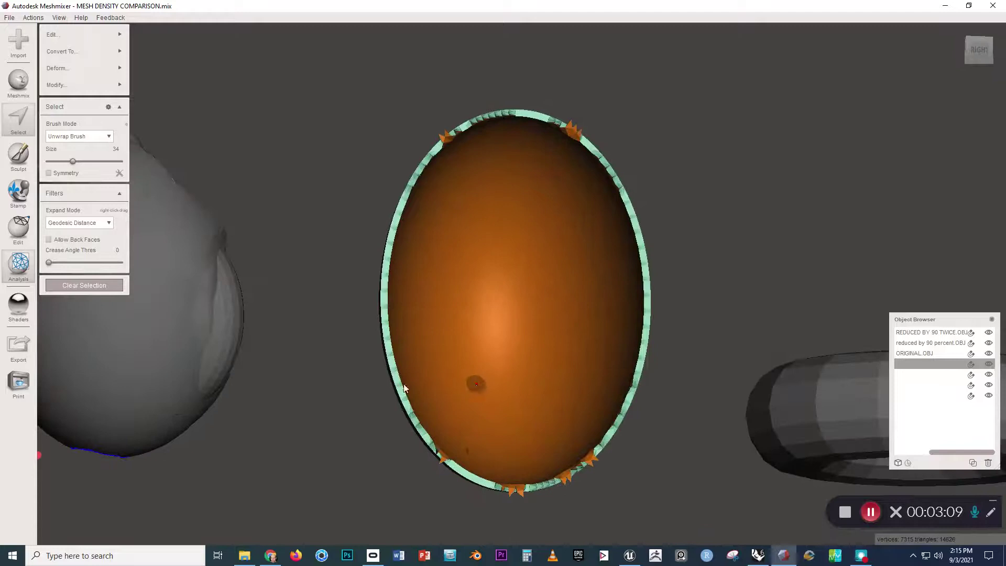
pyautogui.click(55, 287)
pyautogui.moveTo(402, 217); pyautogui.dragTo(516, 203, button='right')
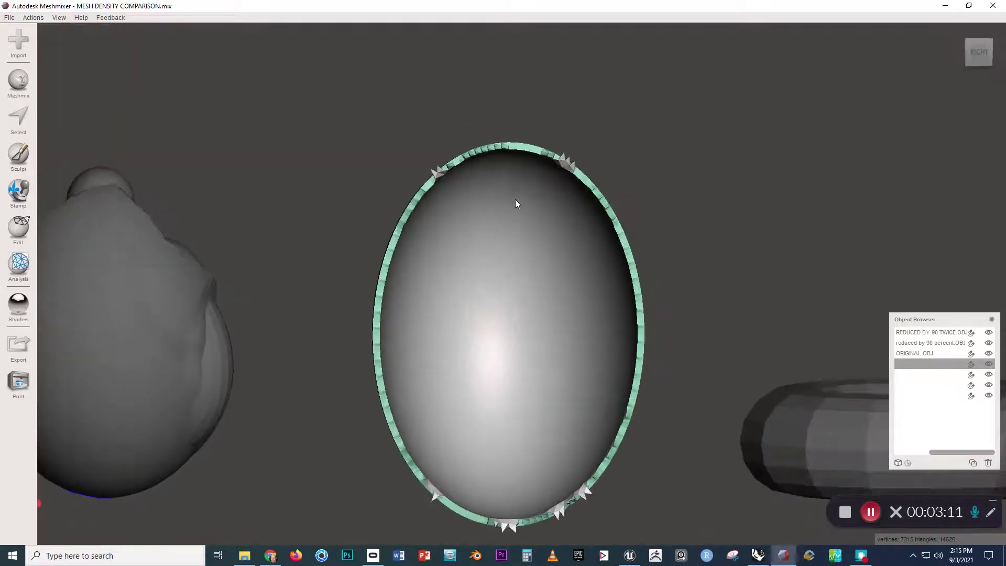
pyautogui.press('s')
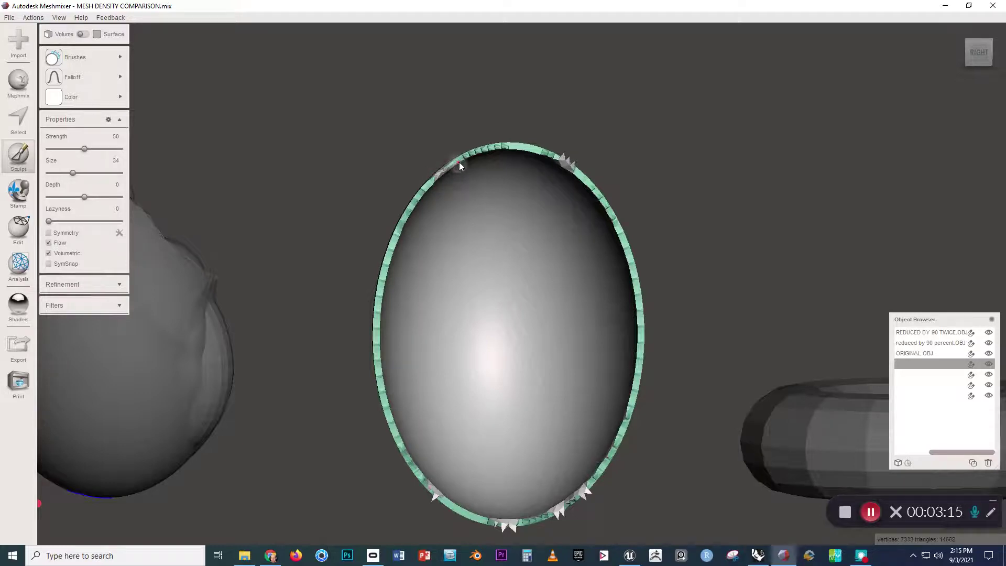
pyautogui.moveTo(459, 162)
pyautogui.keyDown('shift'); pyautogui.mouseDown()
pyautogui.moveTo(501, 151)
pyautogui.moveTo(589, 168)
pyautogui.mouseUp(); pyautogui.keyUp('shift')
pyautogui.moveTo(588, 168)
pyautogui.mouseDown(button='right')
pyautogui.moveTo(561, 223)
pyautogui.moveTo(470, 234)
pyautogui.moveTo(395, 288)
pyautogui.mouseUp(button='right')
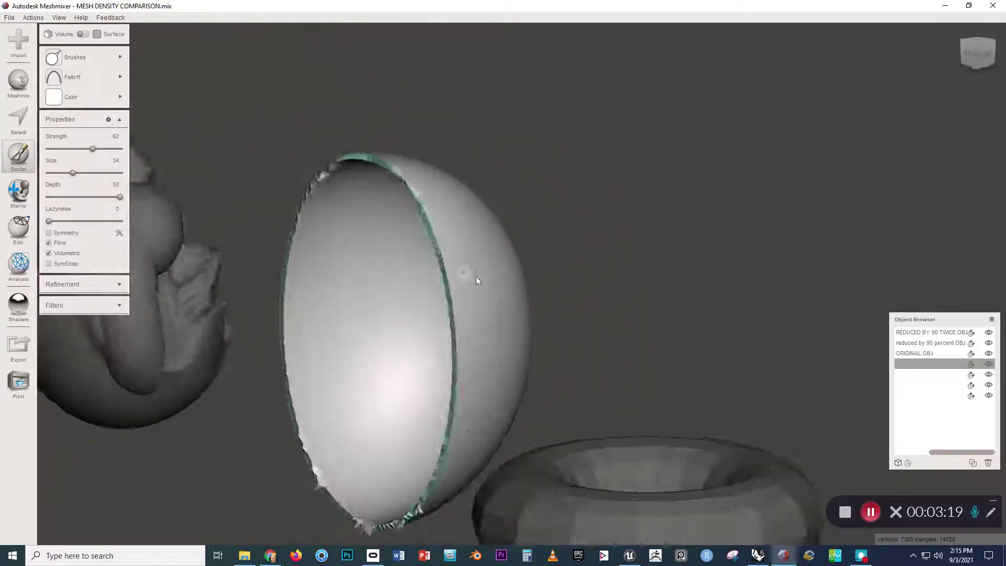
pyautogui.moveTo(476, 275); pyautogui.dragTo(309, 207, button='right')
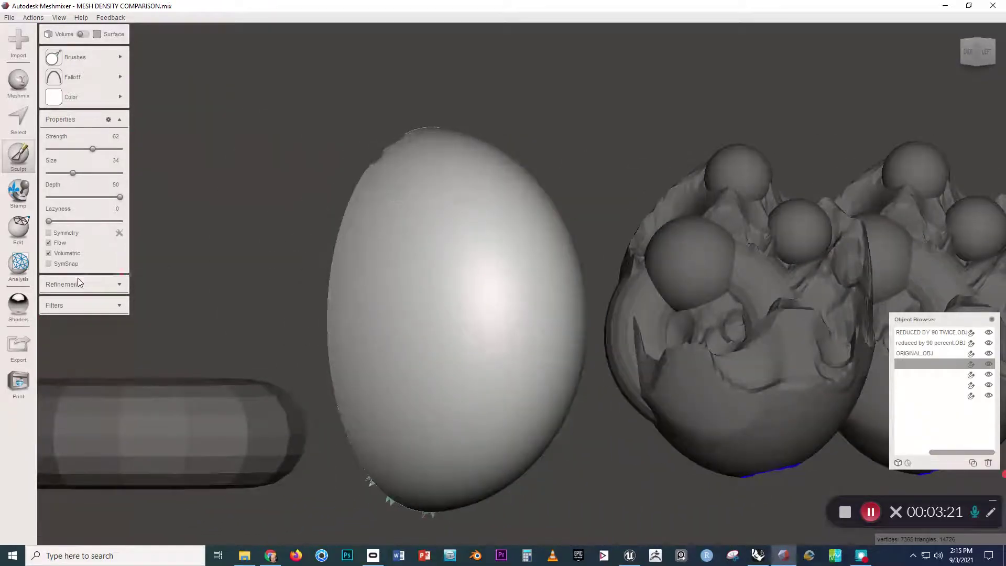
pyautogui.press('Escape')
# Select the sphere-cluster egg and orbit to inspect both eggs' bottoms.
pyautogui.moveTo(376, 318); pyautogui.dragTo(416, 360, button='right')
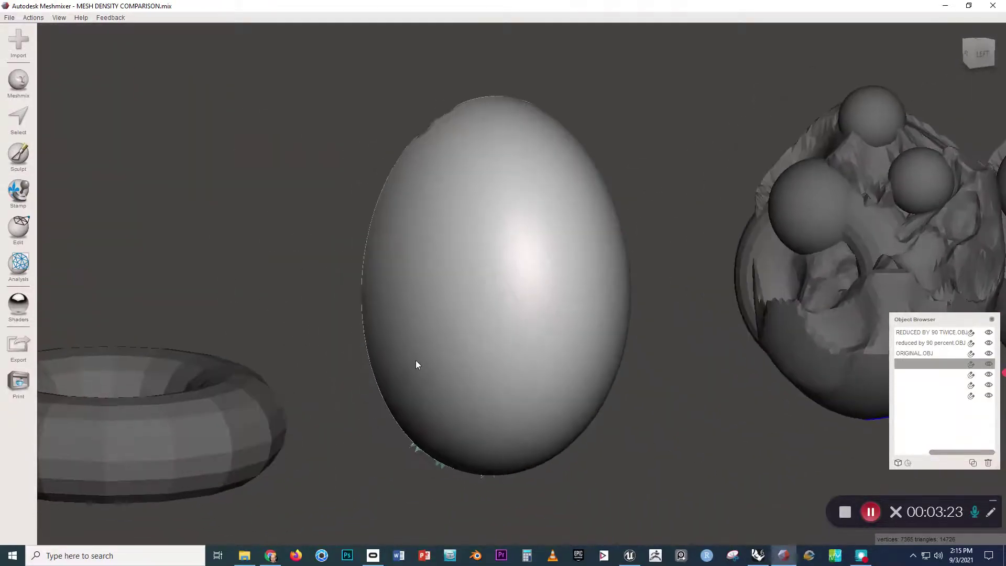
pyautogui.click(807, 317)
pyautogui.moveTo(807, 316); pyautogui.dragTo(759, 318, button='right')
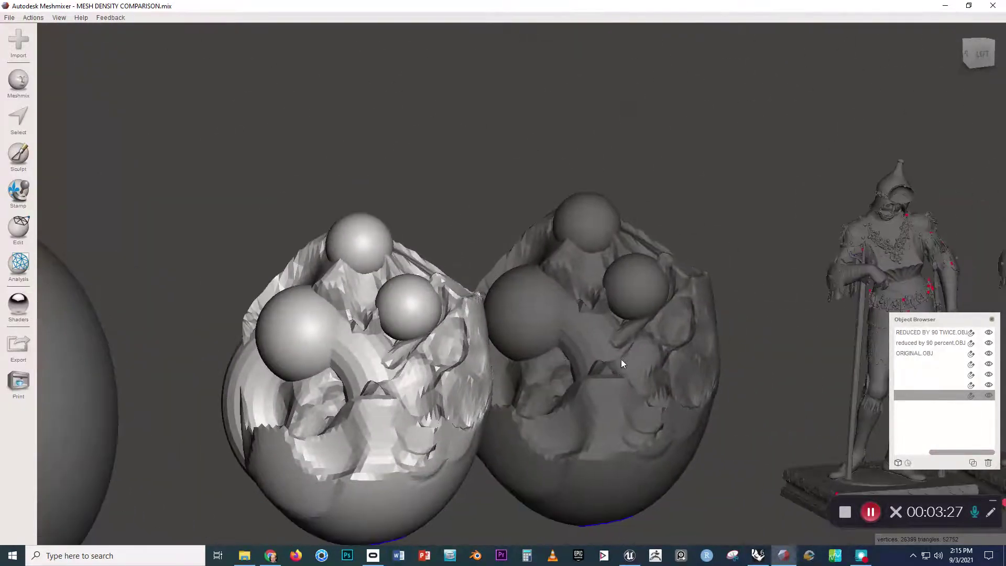
pyautogui.moveTo(611, 357); pyautogui.dragTo(383, 350, button='right')
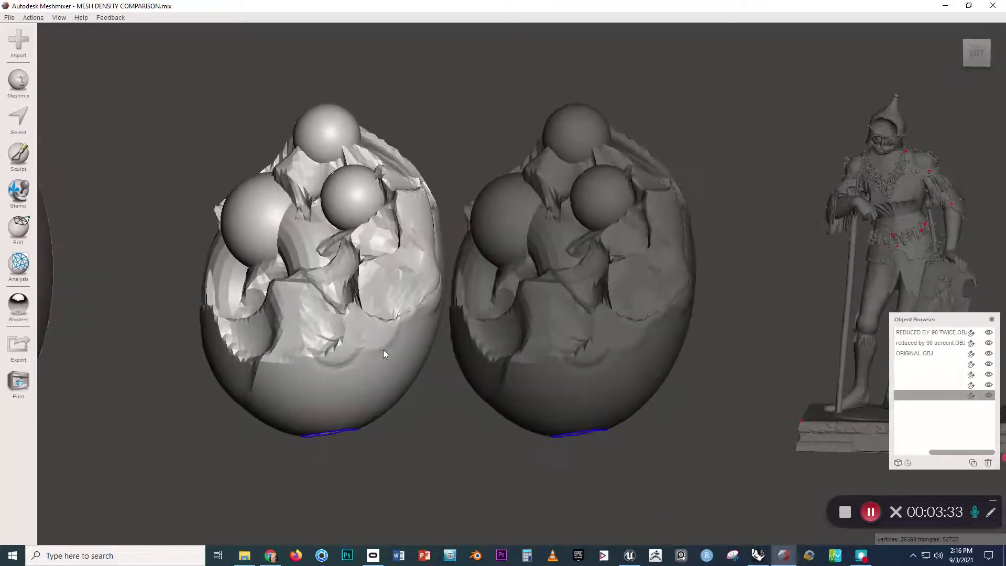
pyautogui.moveTo(356, 386); pyautogui.dragTo(349, 497, button='right')
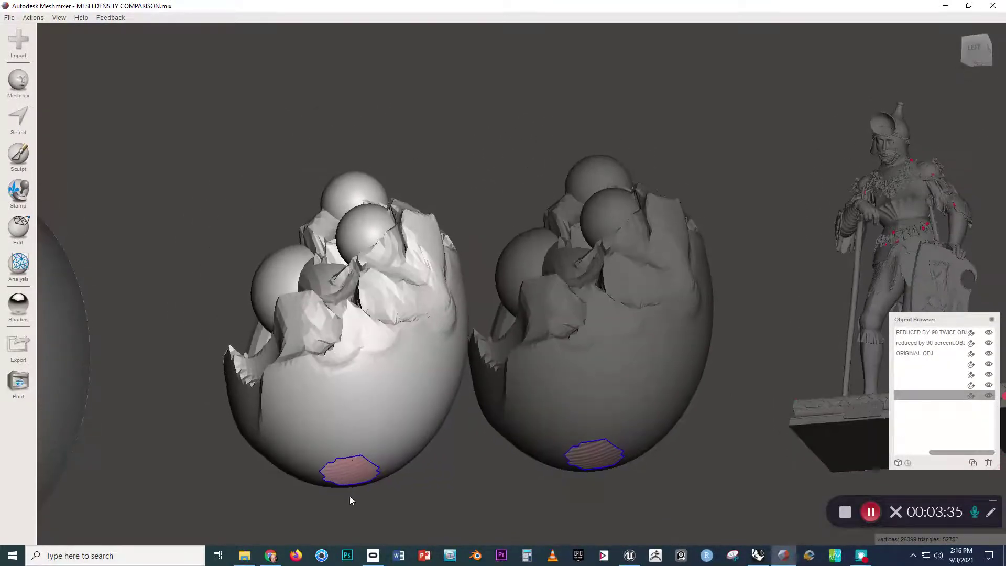
pyautogui.moveTo(325, 438); pyautogui.dragTo(340, 470, button='right')
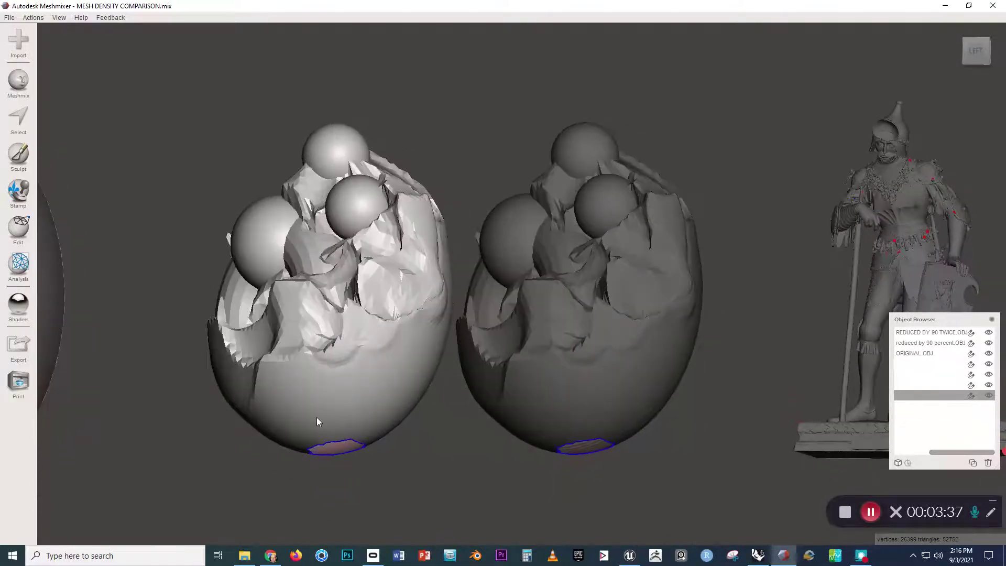
# Fill the left egg's bottom hole with Inspector's Auto Repair All.
pyautogui.click(17, 282)
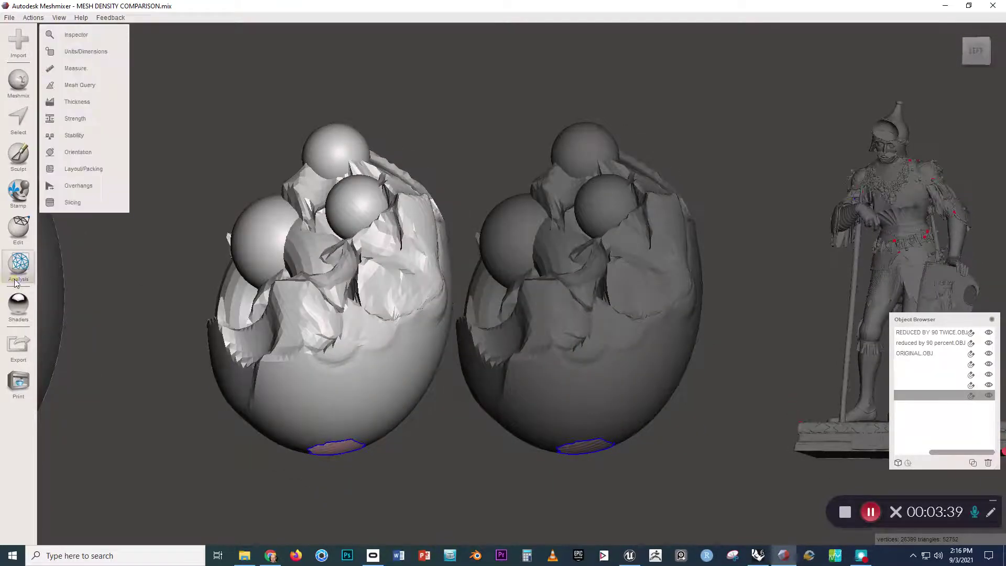
pyautogui.click(73, 35)
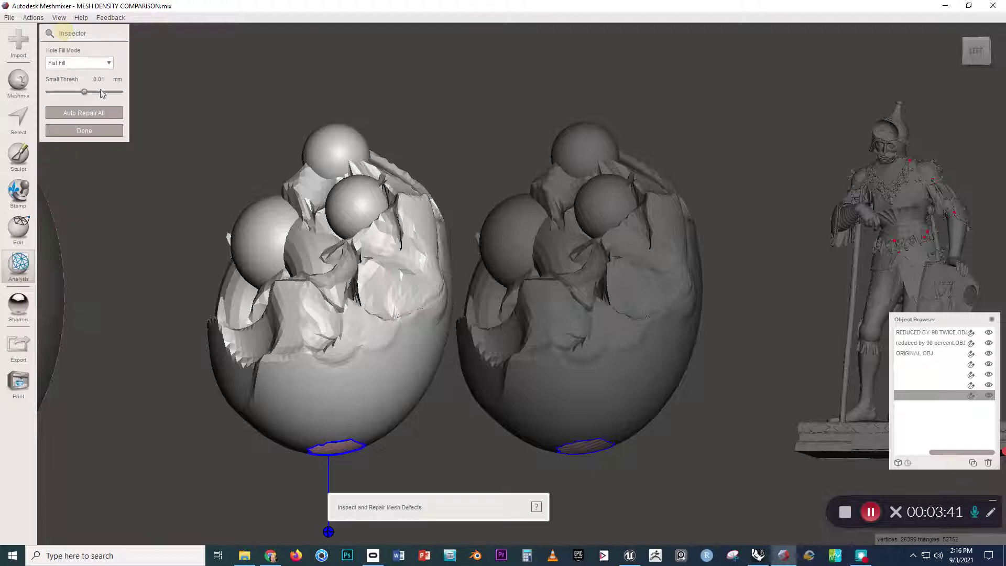
pyautogui.click(103, 113)
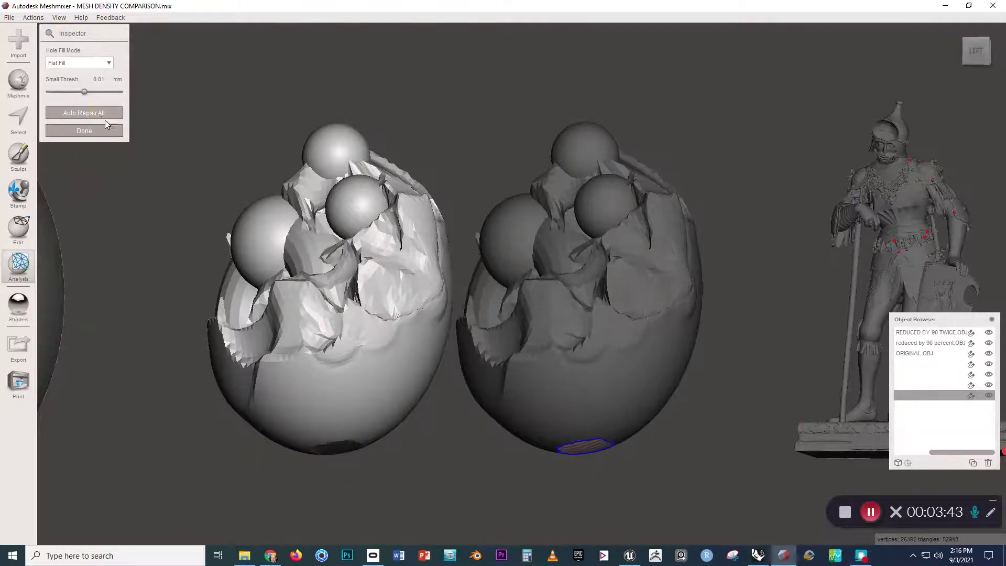
pyautogui.moveTo(273, 342); pyautogui.dragTo(361, 352, button='right')
pyautogui.click(331, 380)
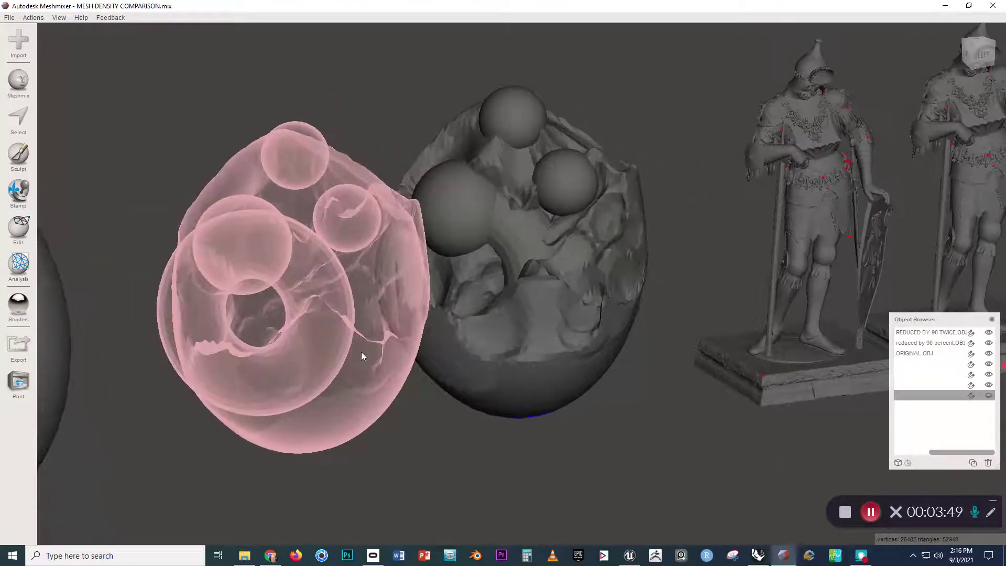
# Compare the two repaired eggs and select the right sphere-cluster egg.
pyautogui.moveTo(297, 126); pyautogui.dragTo(320, 227, button='right')
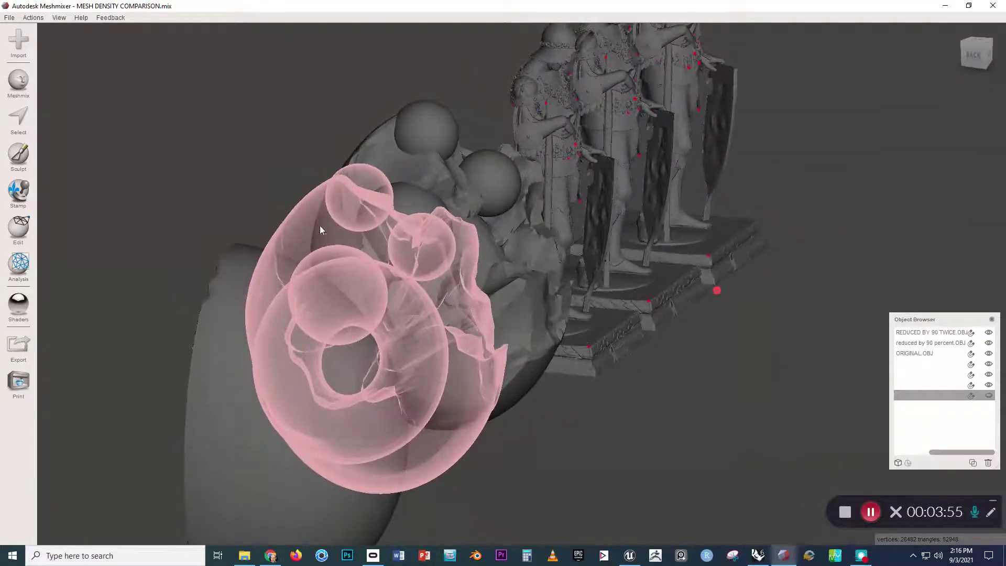
pyautogui.moveTo(379, 204); pyautogui.dragTo(271, 227, button='right')
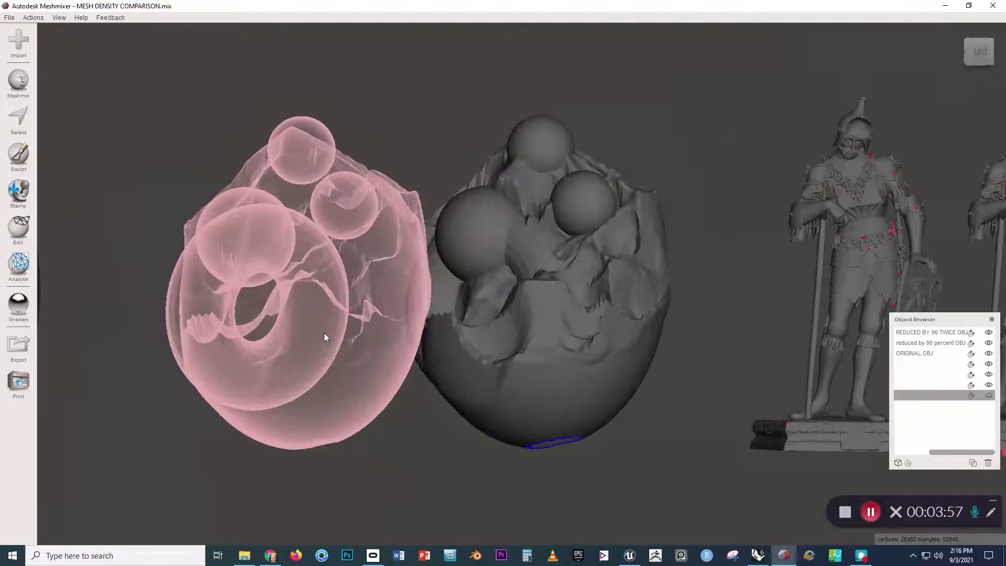
pyautogui.moveTo(326, 330)
pyautogui.mouseDown(button='right')
pyautogui.moveTo(236, 287)
pyautogui.moveTo(259, 316)
pyautogui.moveTo(272, 308)
pyautogui.mouseUp(button='right')
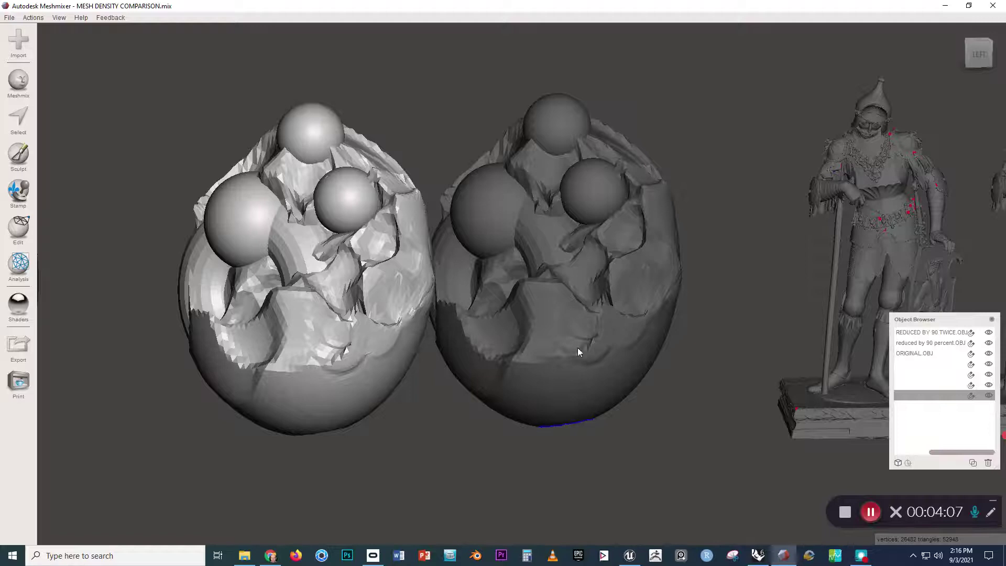
pyautogui.moveTo(278, 298); pyautogui.dragTo(255, 299, button='right')
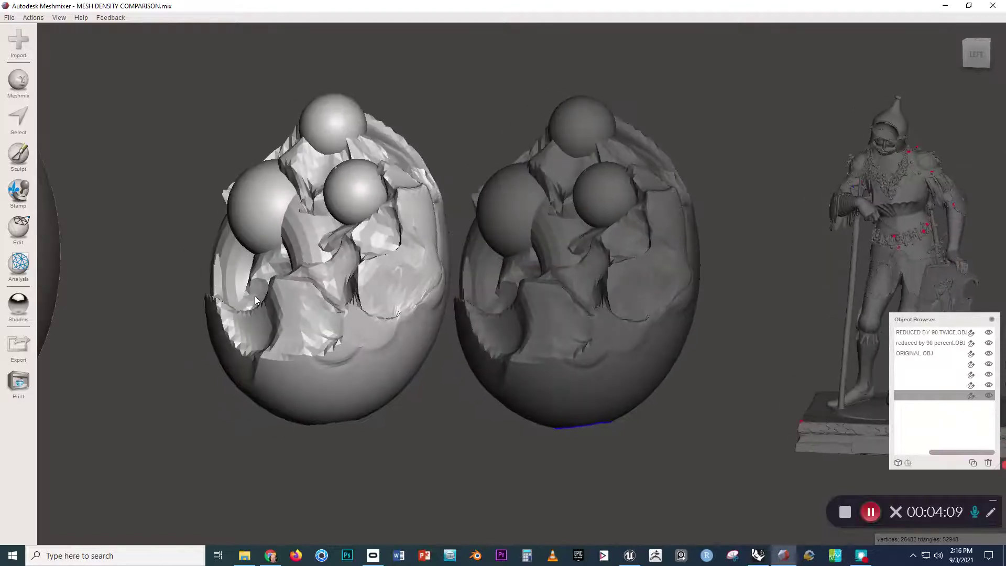
pyautogui.moveTo(398, 350); pyautogui.dragTo(420, 355, button='right')
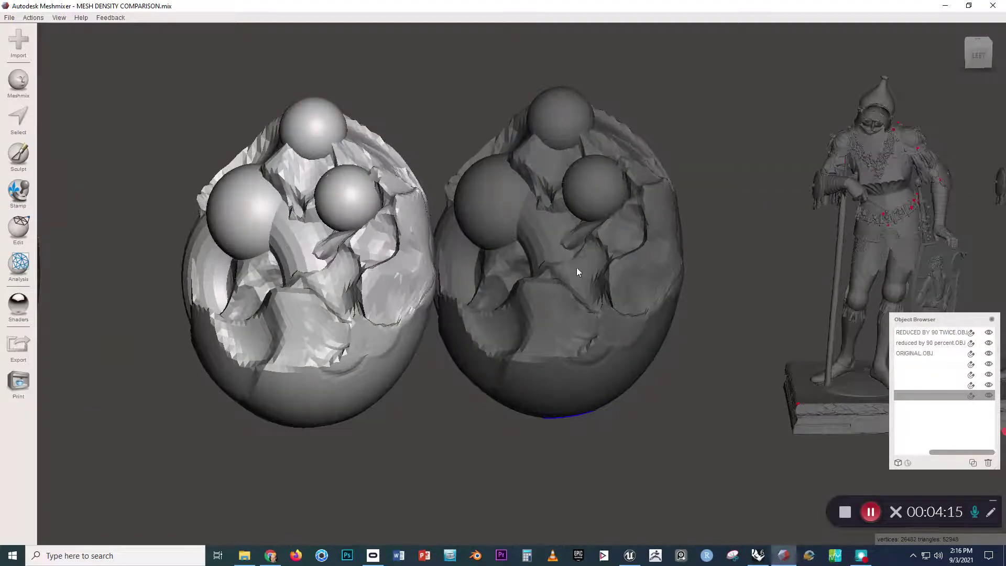
pyautogui.click(577, 267)
# Make the right egg solid with Solid Accuracy 223 and Mesh Density 227, updating the preview before accepting.
pyautogui.press('f')
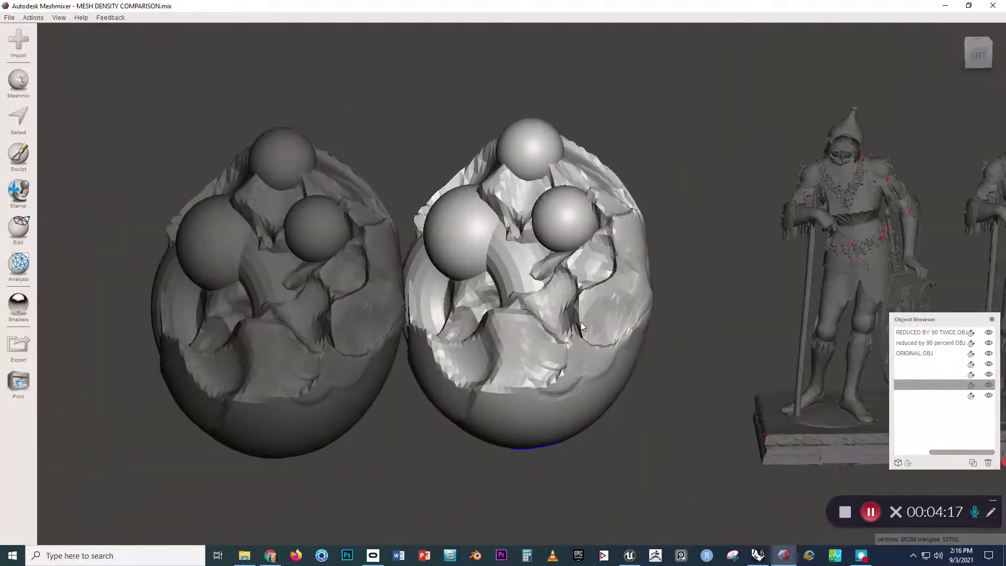
pyautogui.click(19, 228)
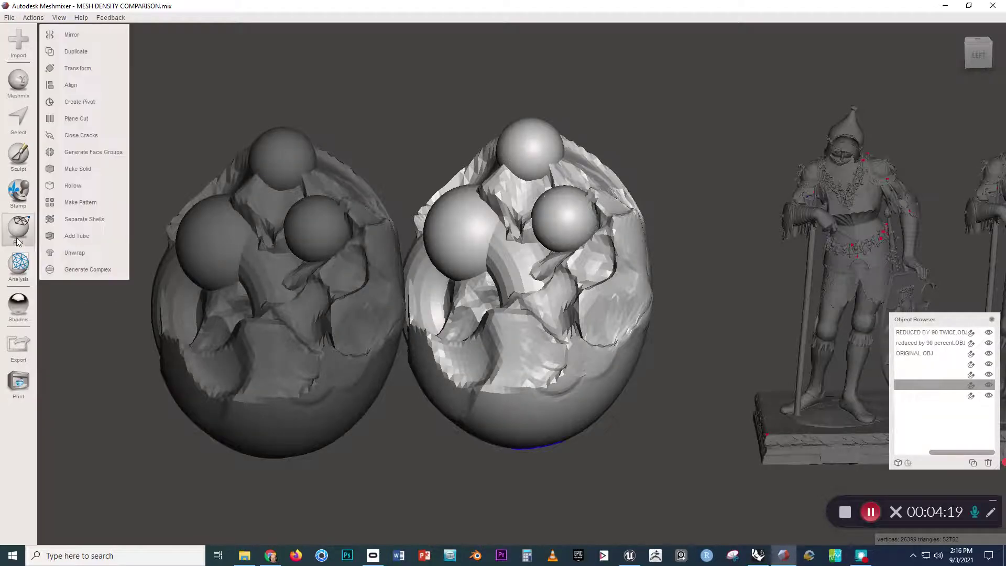
pyautogui.click(68, 174)
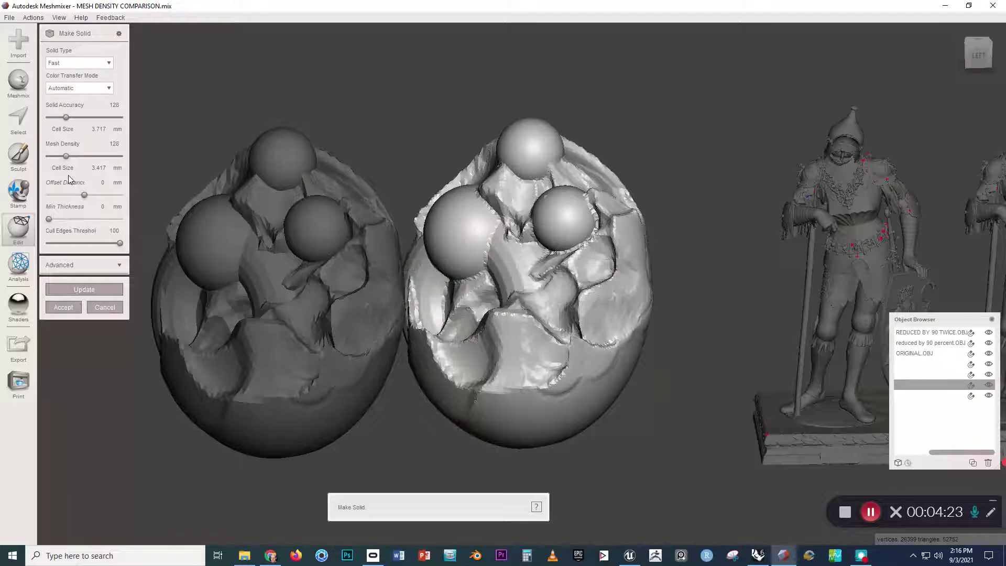
pyautogui.moveTo(507, 262)
pyautogui.mouseDown(button='right')
pyautogui.moveTo(482, 202)
pyautogui.moveTo(501, 237)
pyautogui.moveTo(520, 247)
pyautogui.mouseUp(button='right')
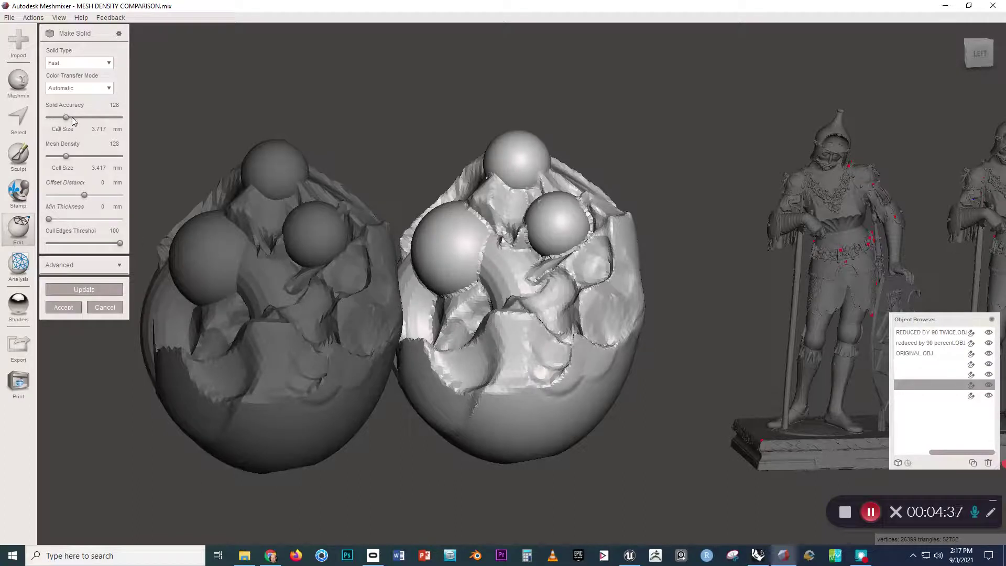
pyautogui.moveTo(66, 118); pyautogui.dragTo(73, 117)
pyautogui.moveTo(66, 157); pyautogui.dragTo(73, 157)
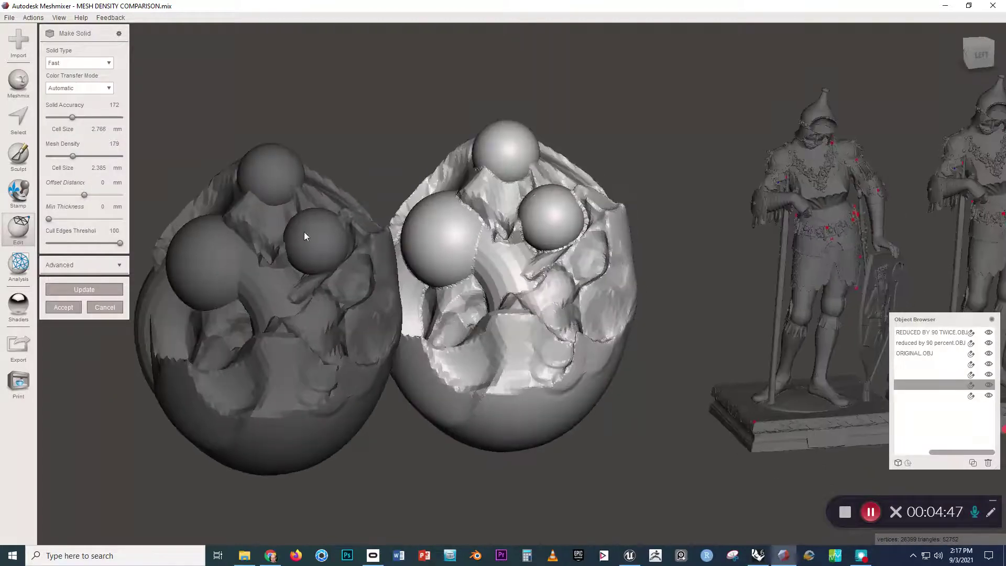
pyautogui.moveTo(73, 119); pyautogui.dragTo(79, 118)
pyautogui.moveTo(80, 157); pyautogui.dragTo(79, 156)
pyautogui.click(81, 289)
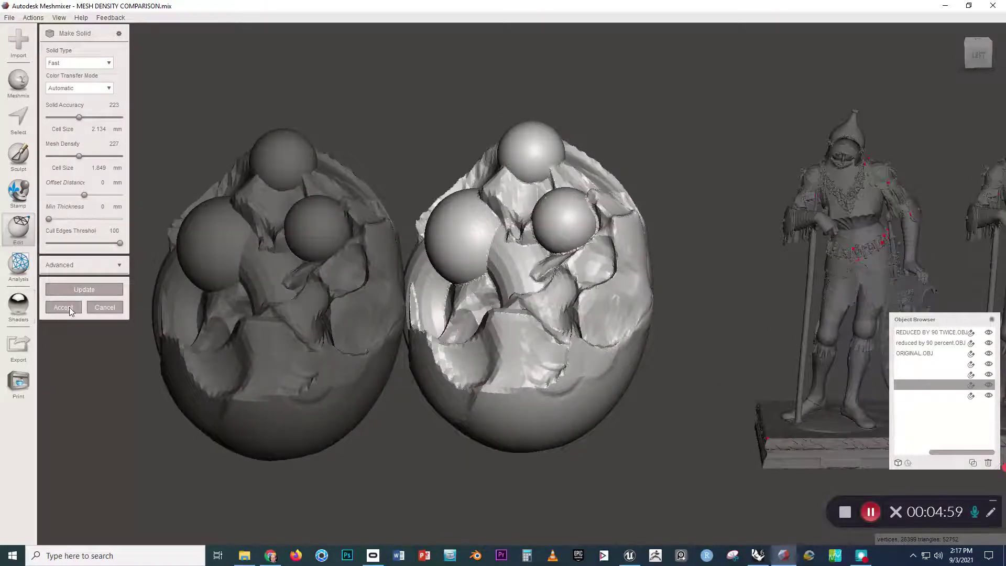
pyautogui.click(70, 312)
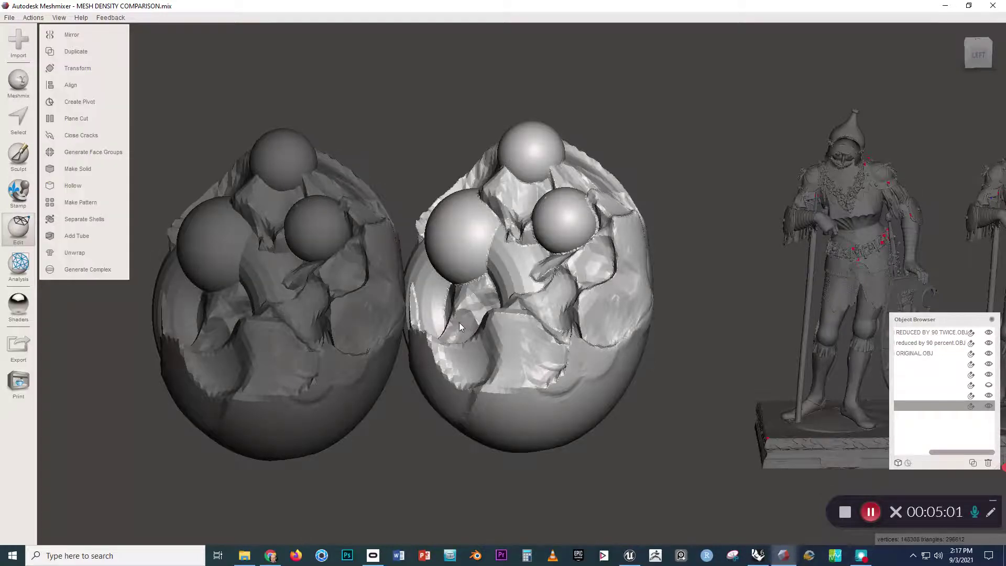
# Show the meshes in wireframe and orbit to compare the two egg forms.
pyautogui.press('w')
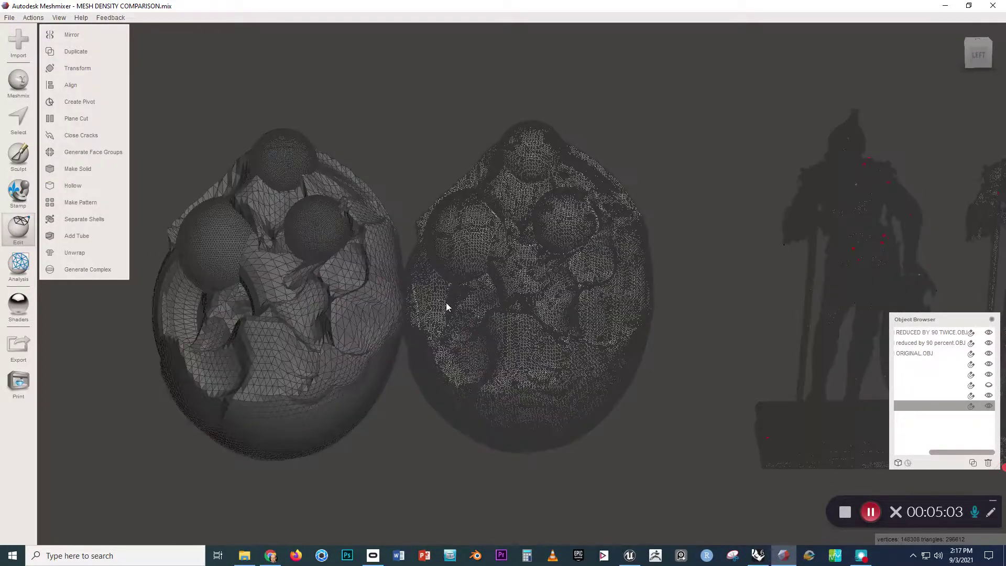
pyautogui.scroll(10, 355, 304)
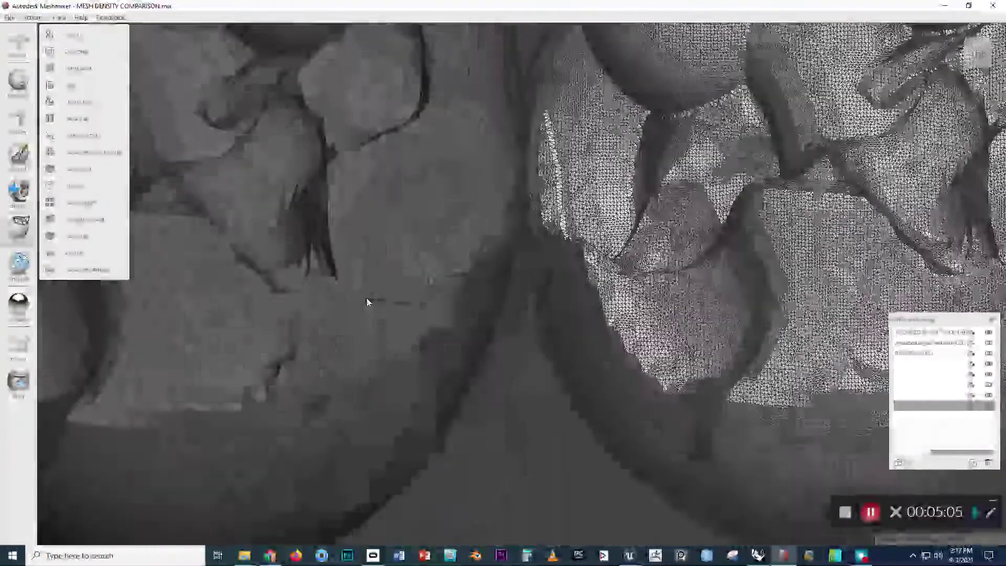
pyautogui.scroll(-5, 366, 297)
pyautogui.scroll(3, 359, 299)
pyautogui.scroll(-3, 370, 315)
pyautogui.scroll(2, 364, 308)
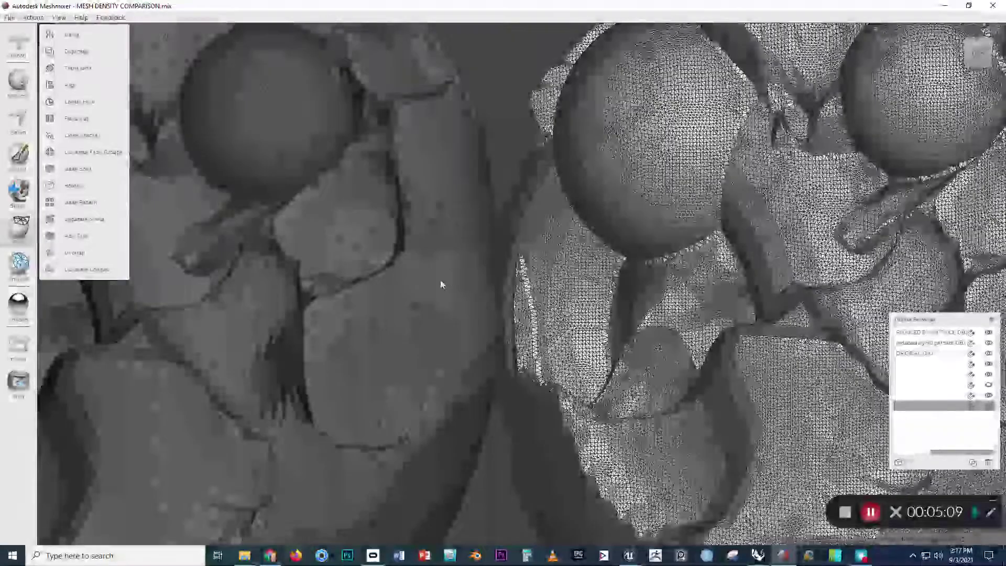
pyautogui.scroll(-5, 440, 284)
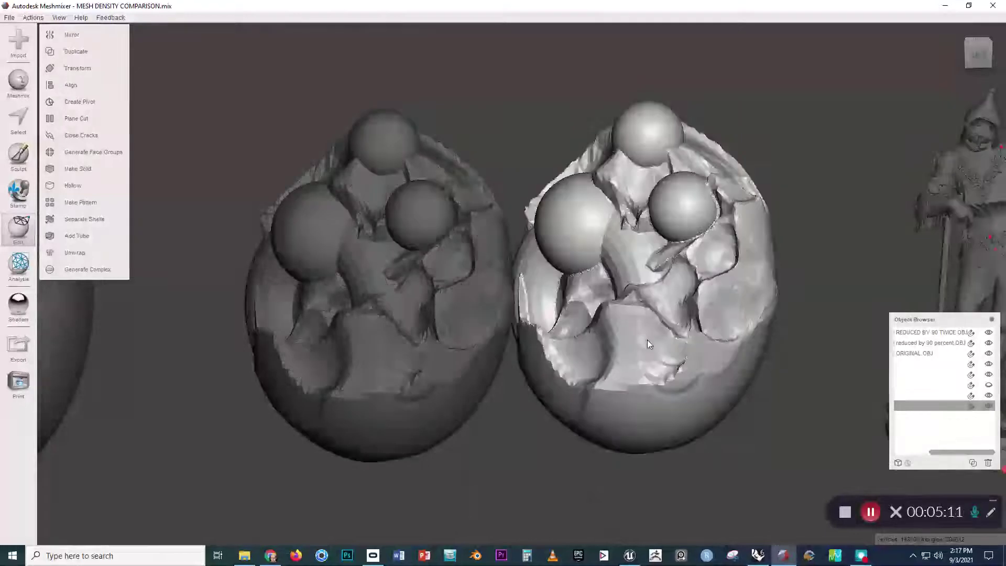
pyautogui.moveTo(647, 339); pyautogui.dragTo(602, 271, button='right')
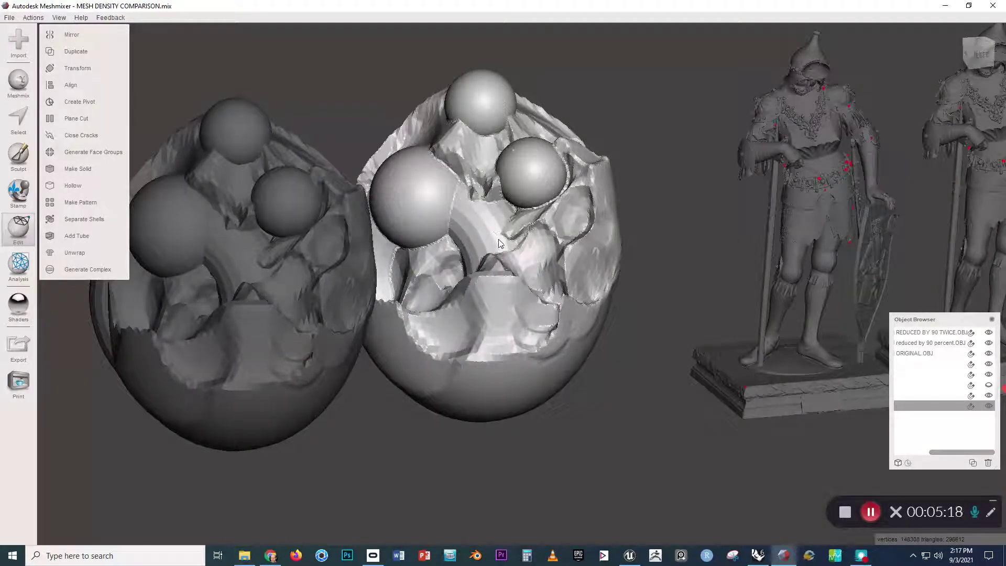
pyautogui.moveTo(489, 231)
pyautogui.mouseDown(button='right')
pyautogui.moveTo(511, 249)
pyautogui.moveTo(491, 242)
pyautogui.mouseUp(button='right')
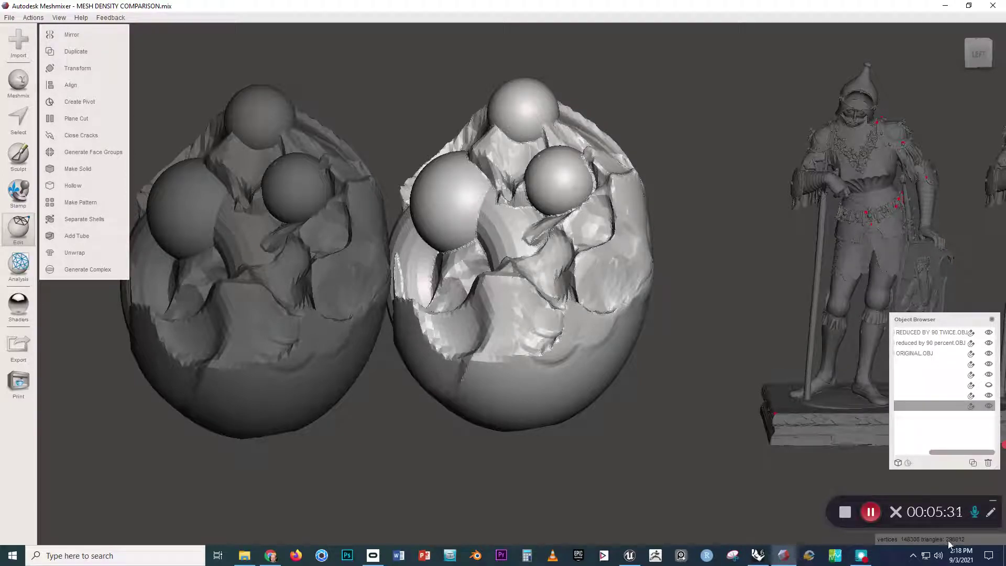
pyautogui.moveTo(578, 224); pyautogui.dragTo(560, 246, button='right')
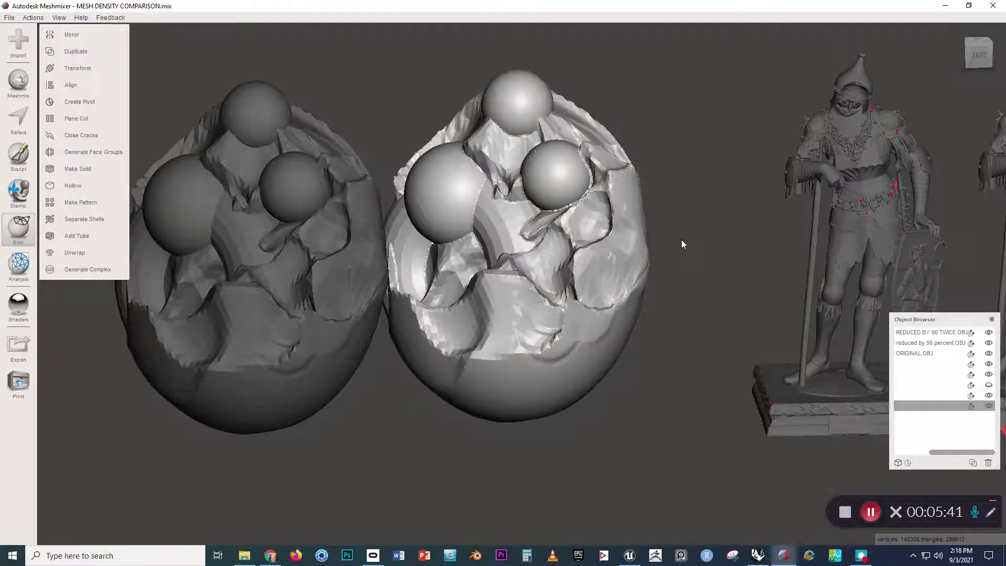
# Frame the three statues, select ORIGINAL.OBJ, and bring up the Theodoric the Great page in Chrome.
pyautogui.press('f')
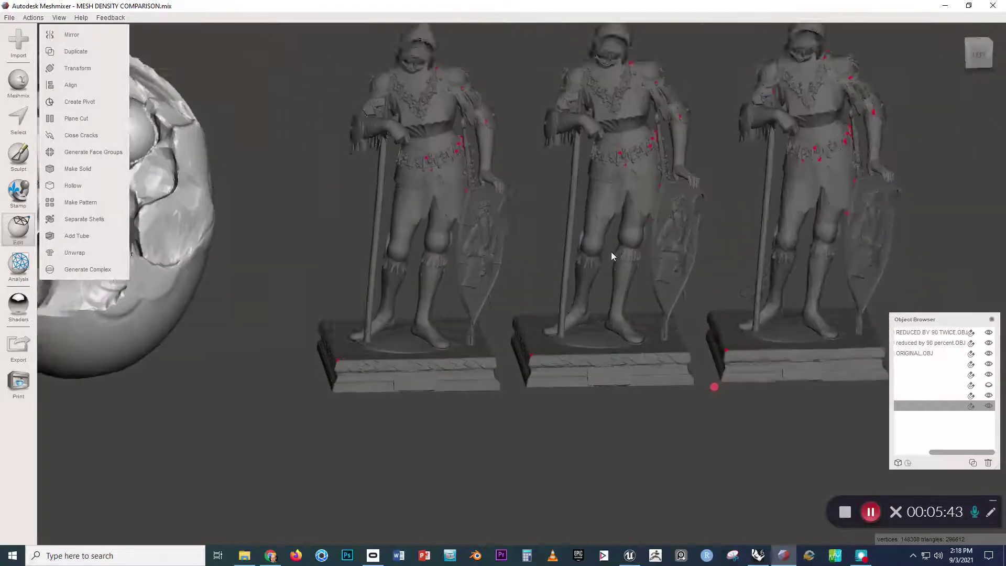
pyautogui.click(388, 243)
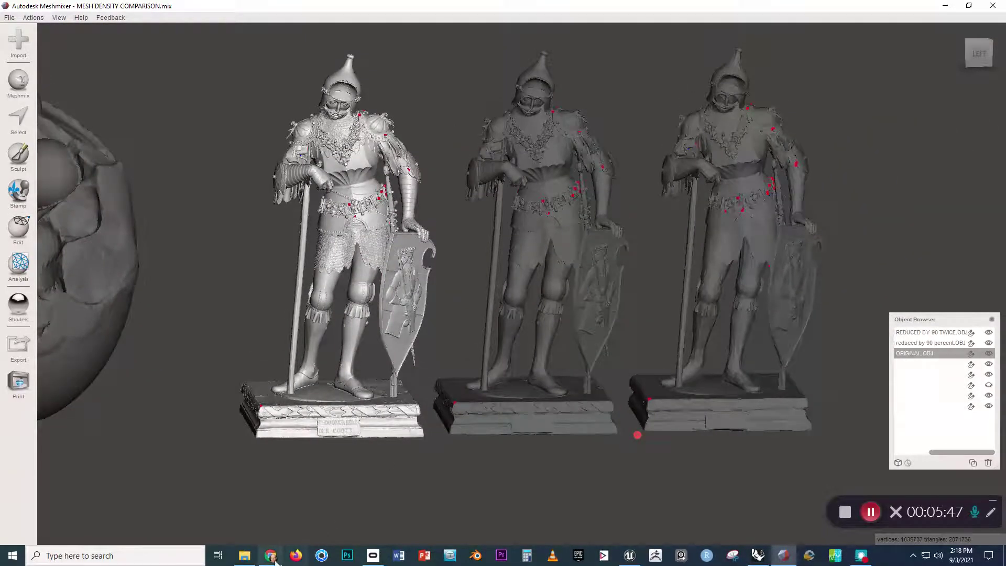
pyautogui.moveTo(270, 557)
pyautogui.click(273, 505)
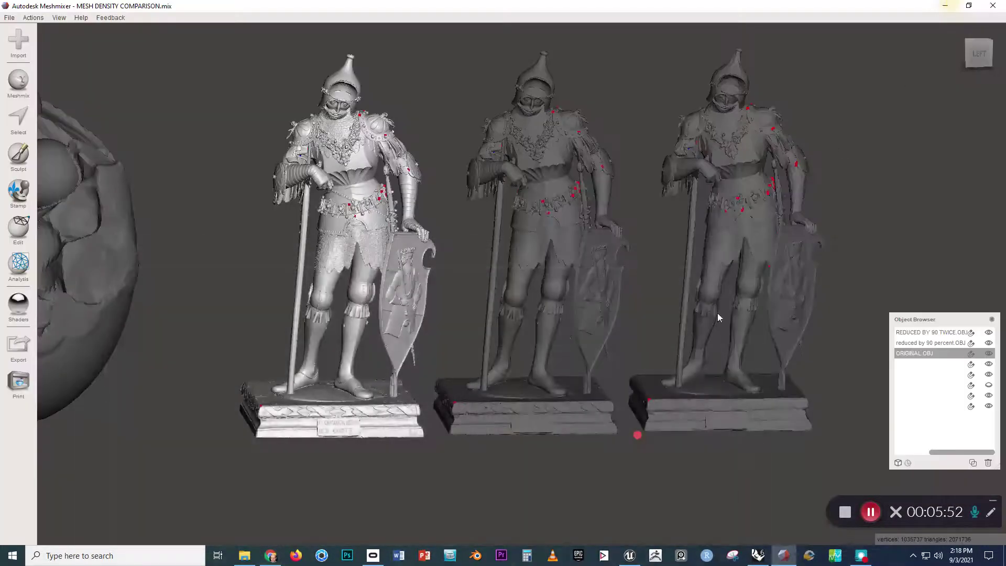
# Minimize Chrome to return to the Meshmixer statue comparison.
pyautogui.click(945, 8)
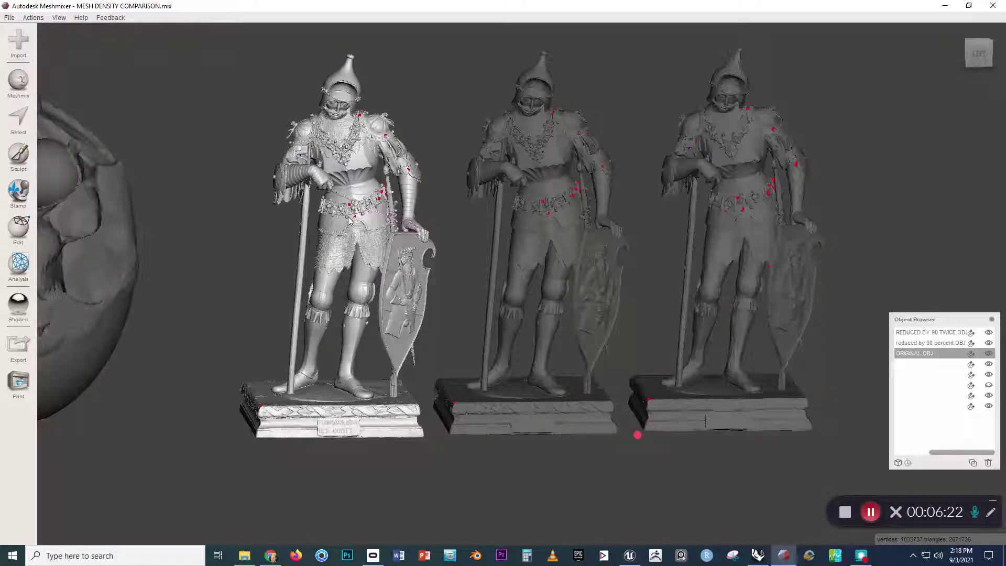
pyautogui.click(546, 230)
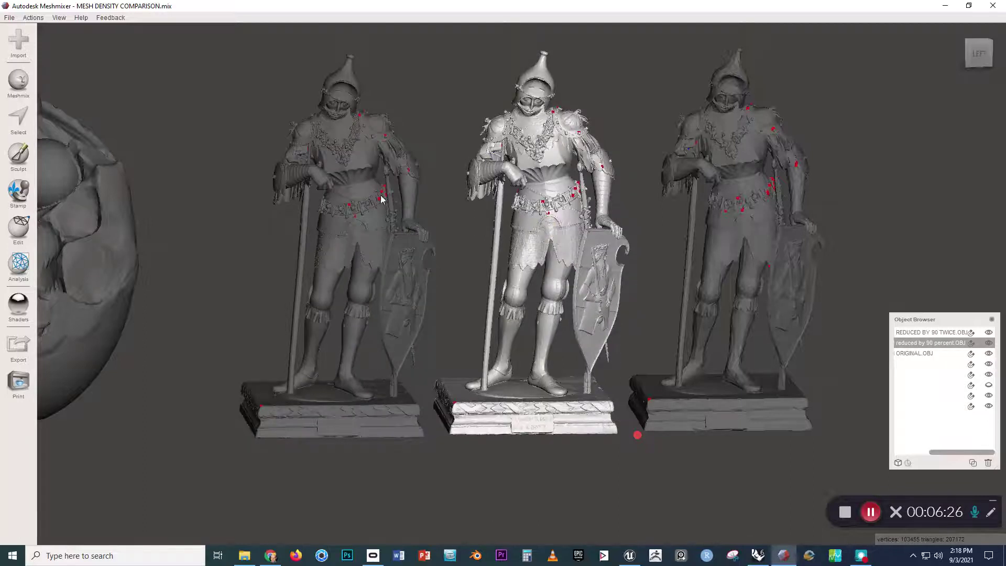
pyautogui.click(373, 181)
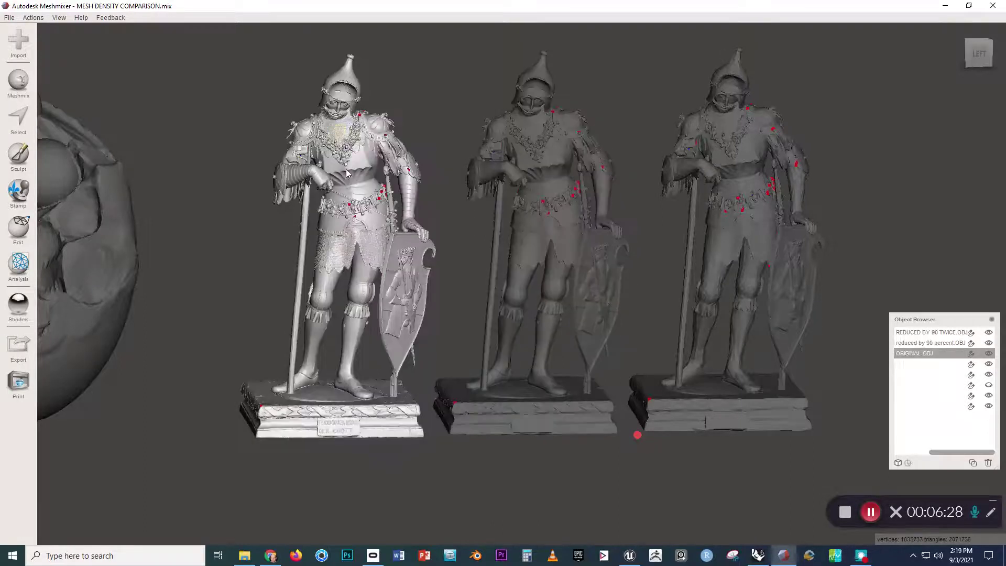
pyautogui.click(549, 132)
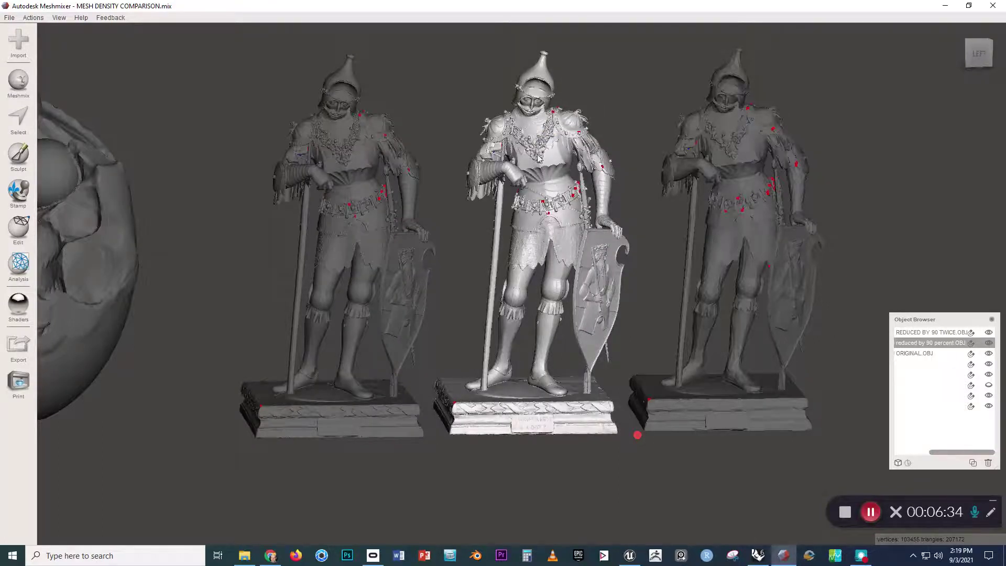
pyautogui.click(727, 157)
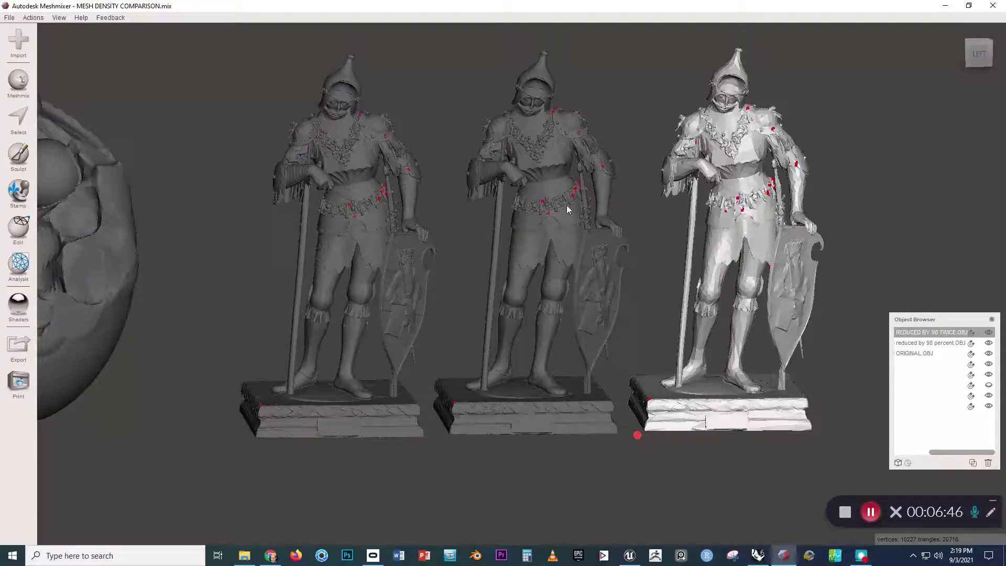
pyautogui.click(554, 212)
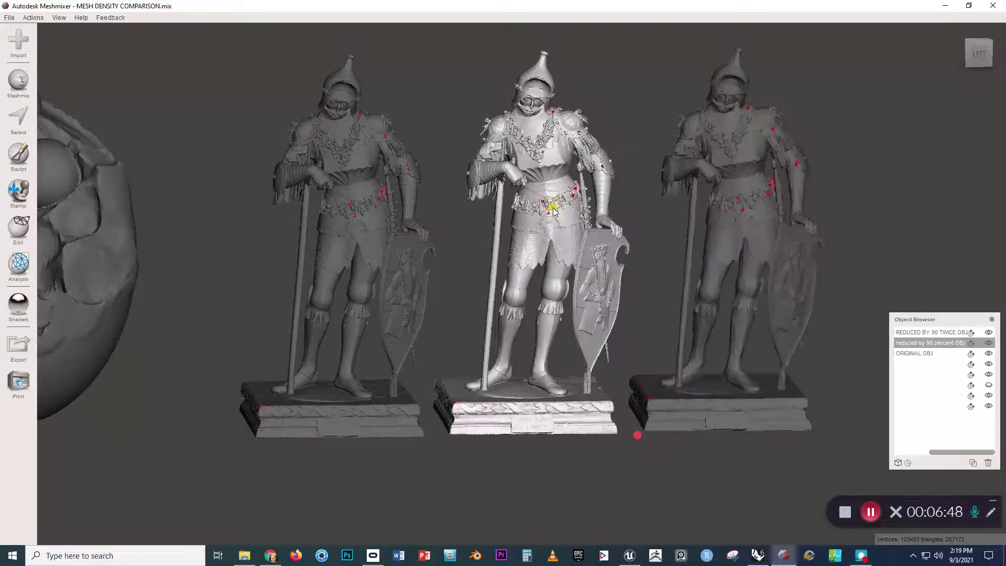
pyautogui.click(728, 207)
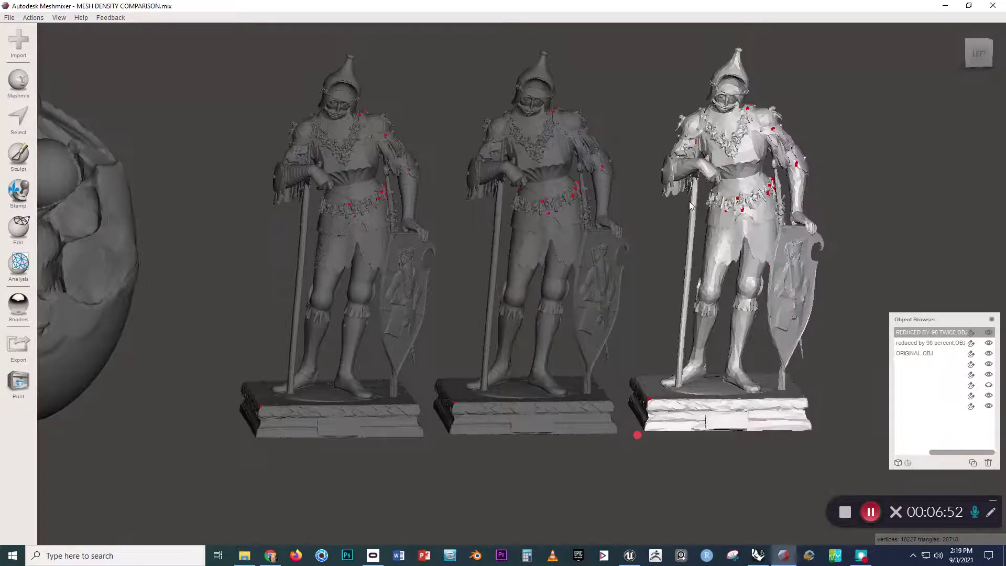
pyautogui.press('f')
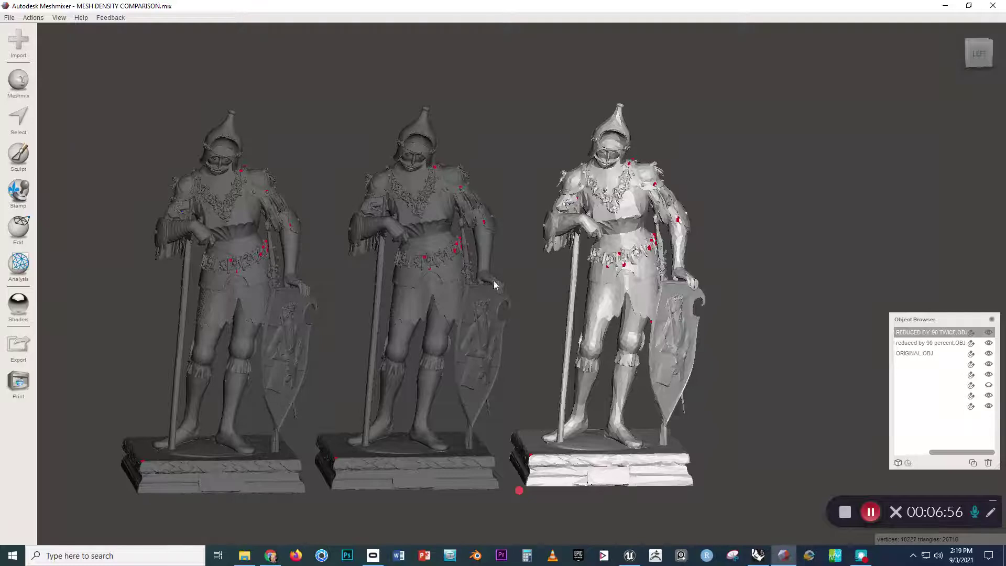
pyautogui.moveTo(636, 326); pyautogui.dragTo(699, 344, button='right')
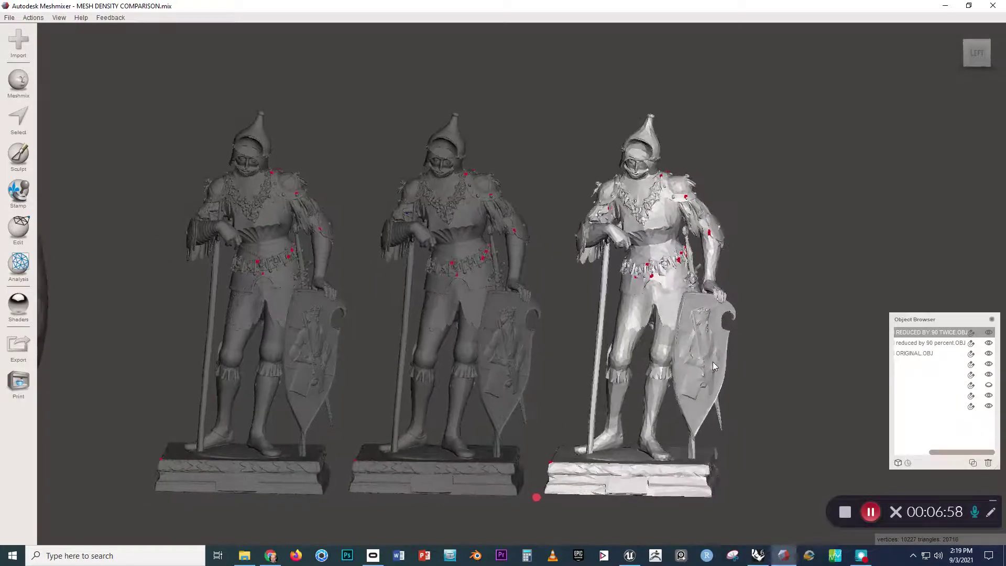
pyautogui.press('f')
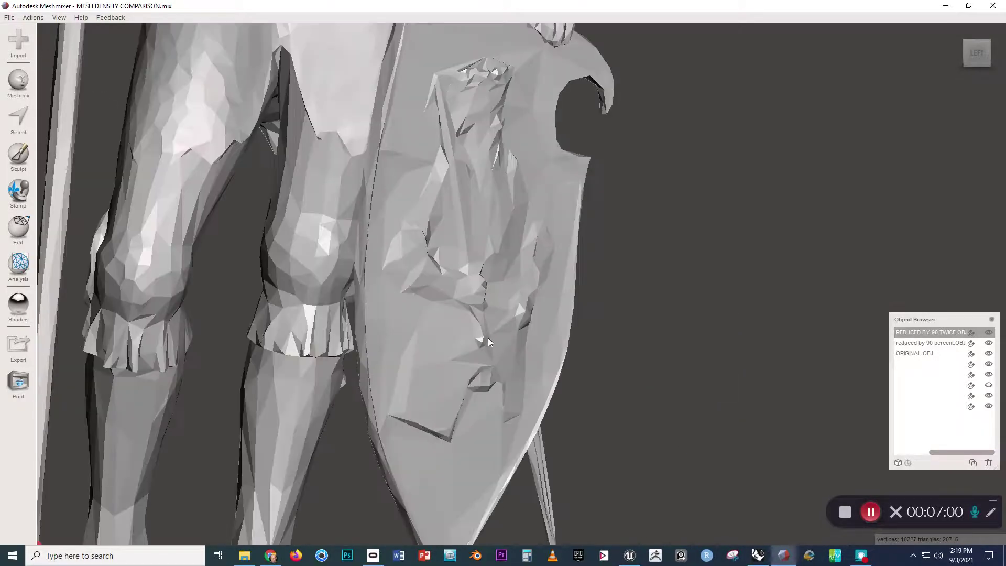
pyautogui.scroll(-6, 488, 341)
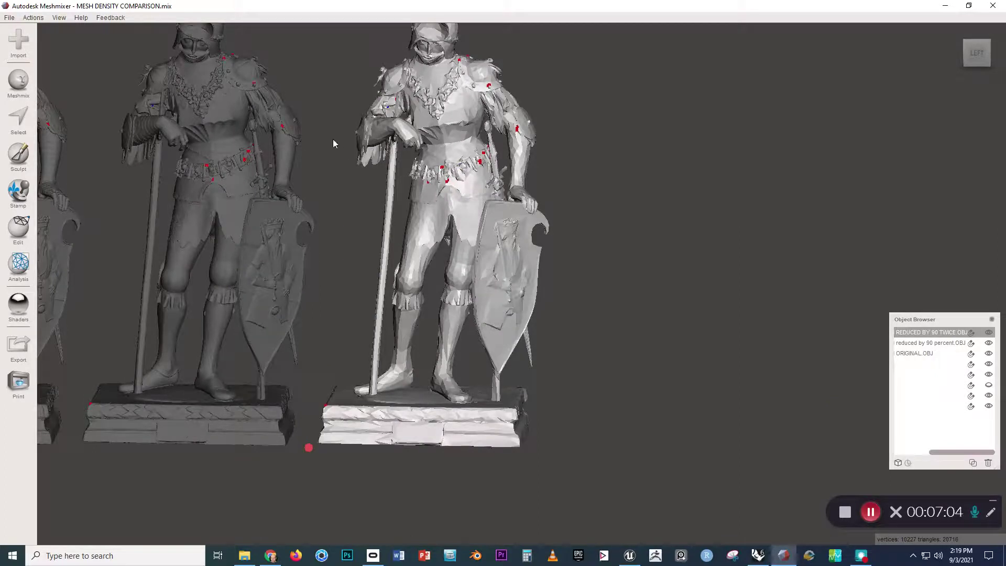
pyautogui.moveTo(331, 114); pyautogui.dragTo(389, 146, button='right')
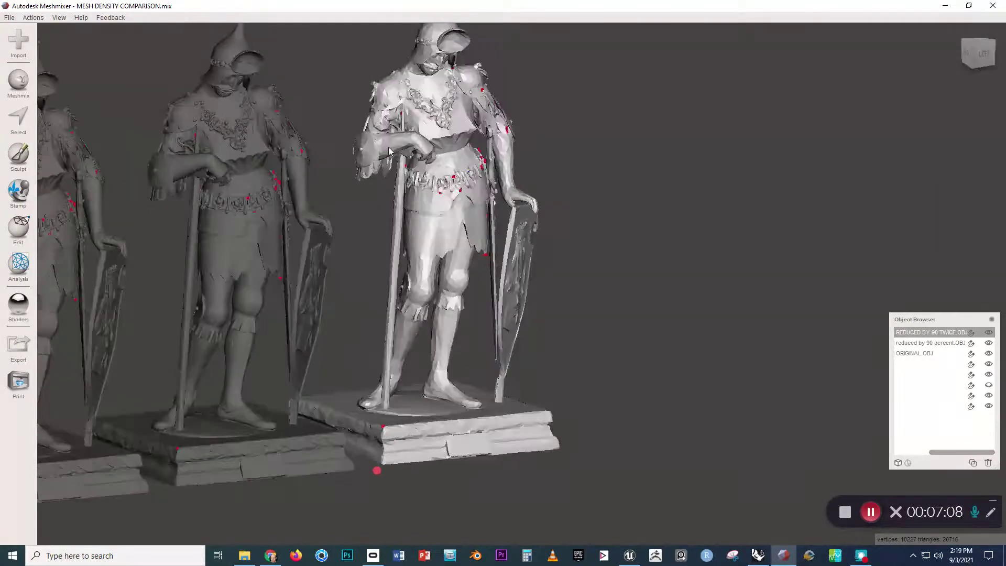
pyautogui.click(180, 176)
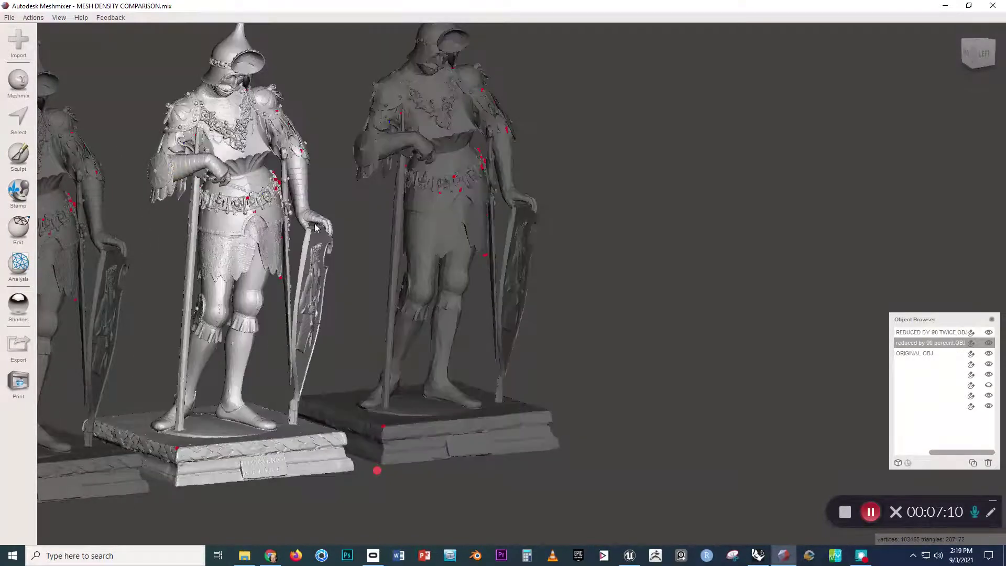
pyautogui.moveTo(316, 228); pyautogui.dragTo(304, 209, button='right')
pyautogui.scroll(2, 318, 192)
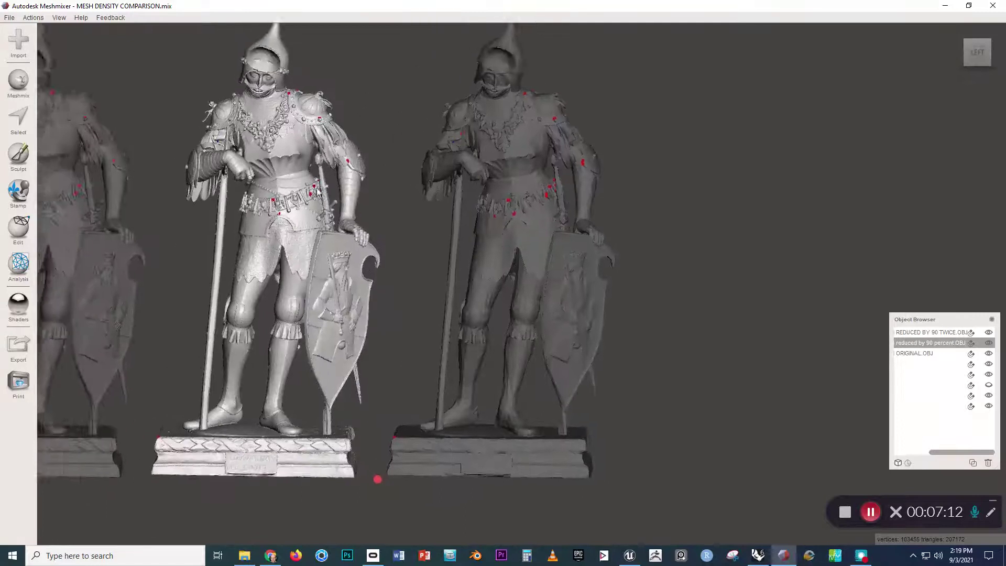
pyautogui.moveTo(318, 191); pyautogui.dragTo(286, 240, button='middle')
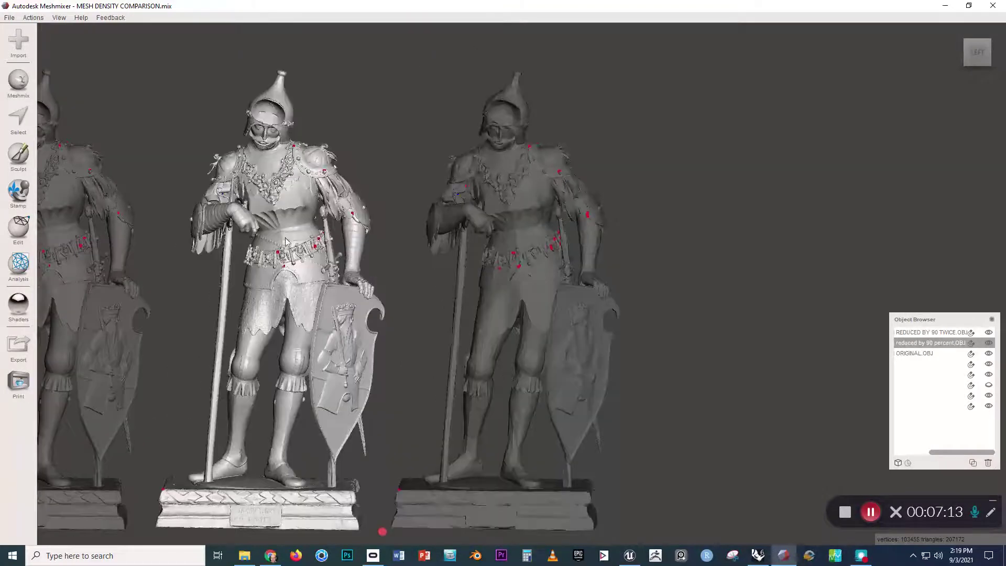
pyautogui.click(518, 239)
pyautogui.moveTo(387, 255); pyautogui.dragTo(411, 250, button='right')
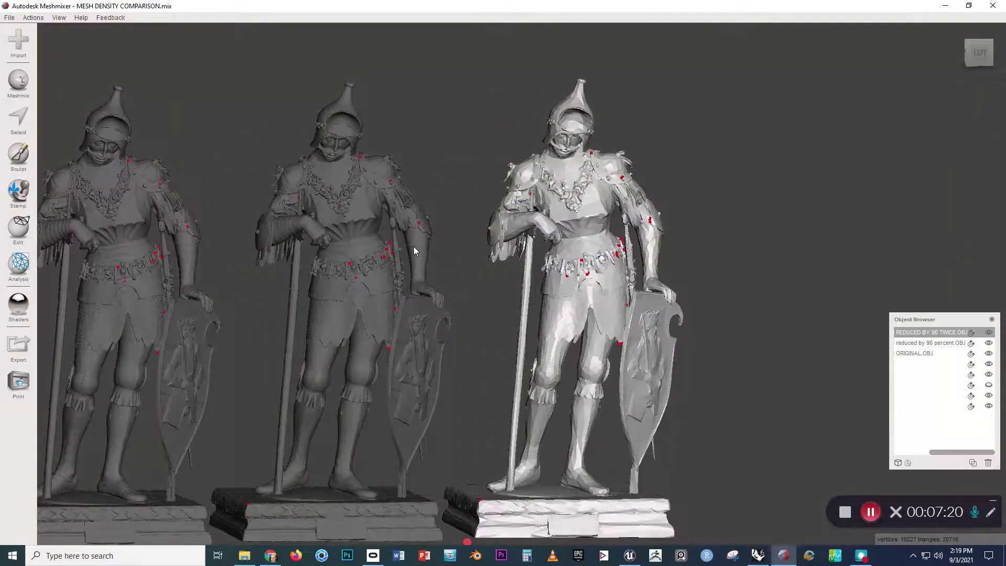
pyautogui.click(414, 247)
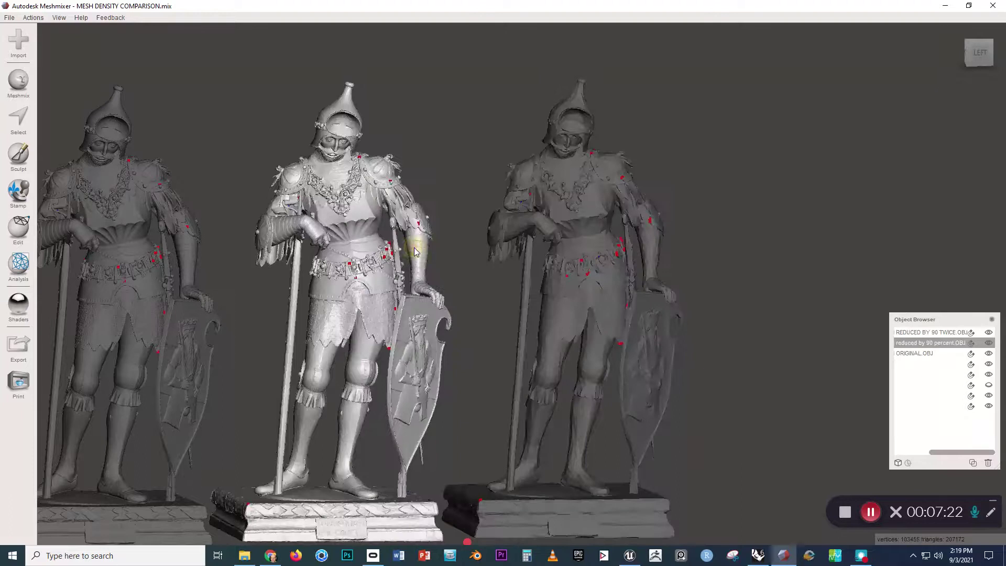
pyautogui.moveTo(418, 280); pyautogui.dragTo(397, 286, button='right')
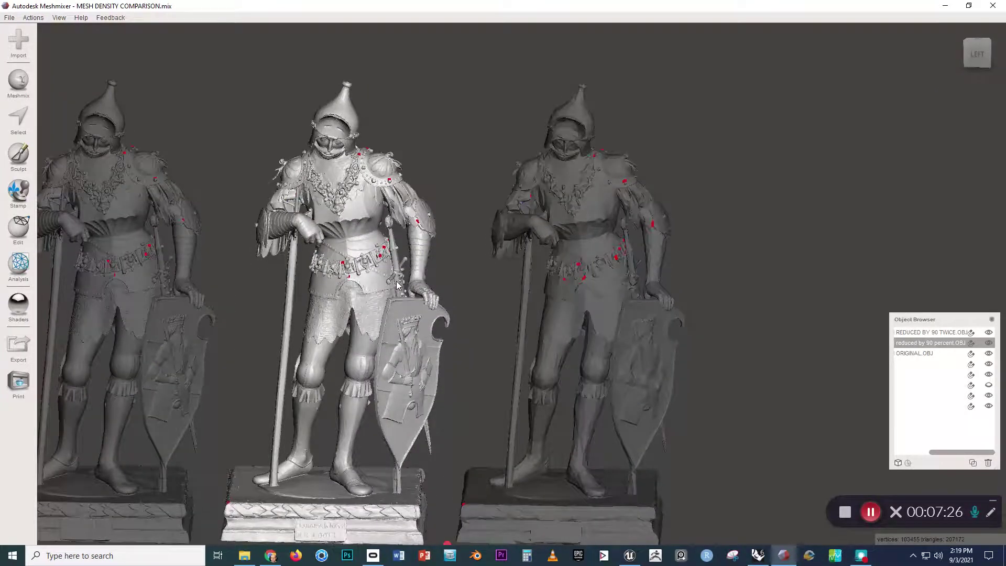
pyautogui.press('s')
pyautogui.doubleClick(397, 282)
# Reduce the middle statue by 80 percent with Edit > Reduce and accept the result.
pyautogui.moveTo(83, 70)
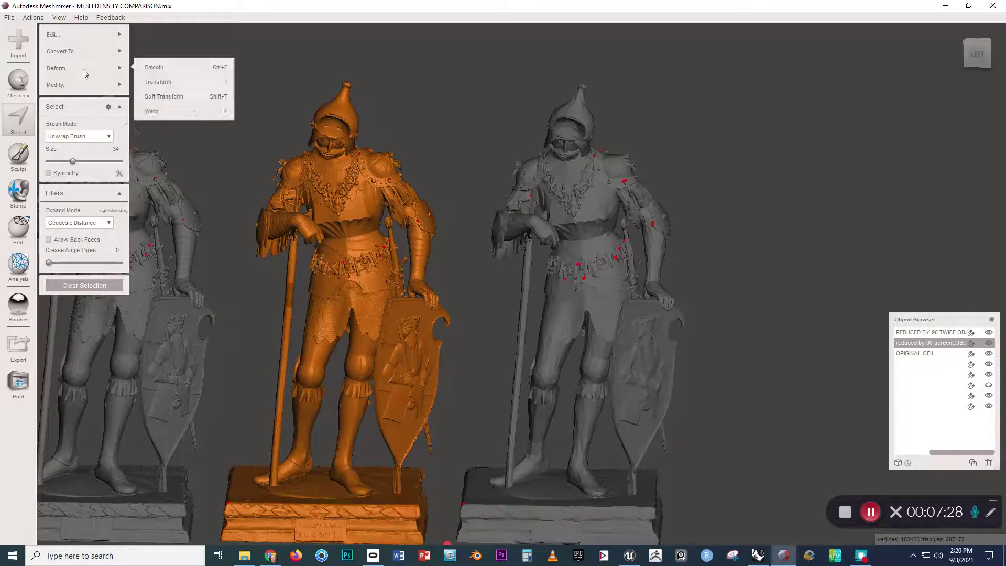
pyautogui.moveTo(76, 35)
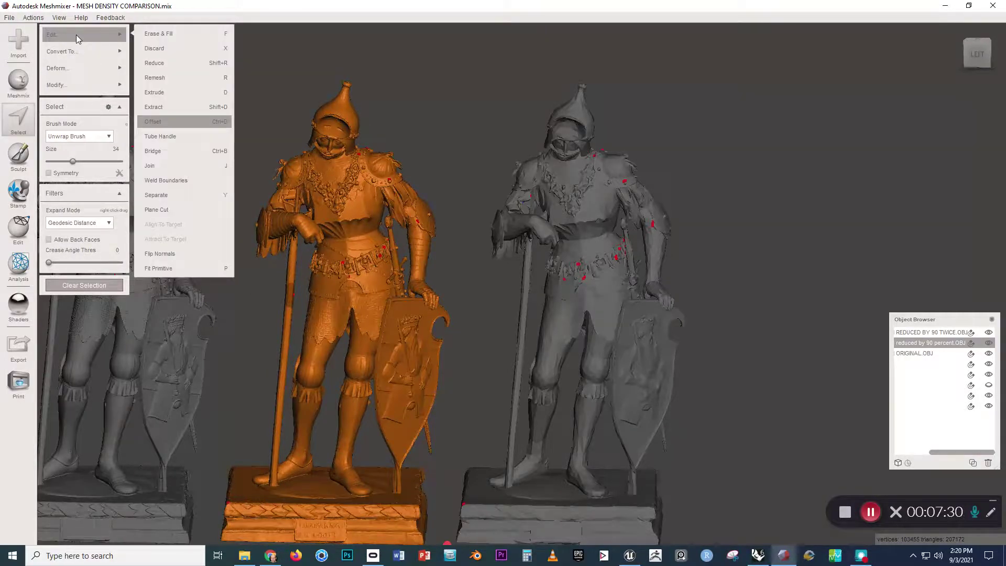
pyautogui.click(163, 64)
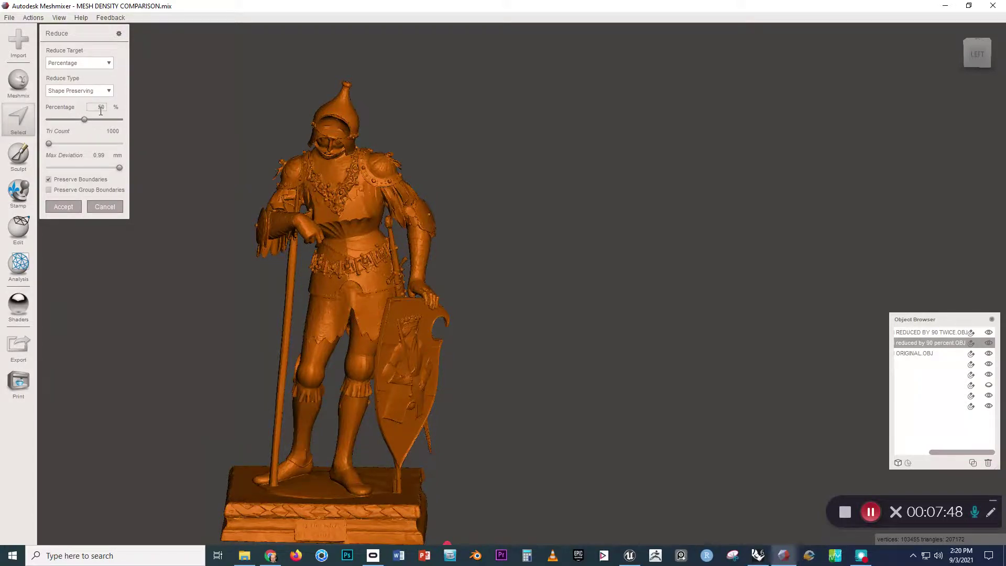
pyautogui.click(101, 107)
pyautogui.write('80')
pyautogui.press('Return')
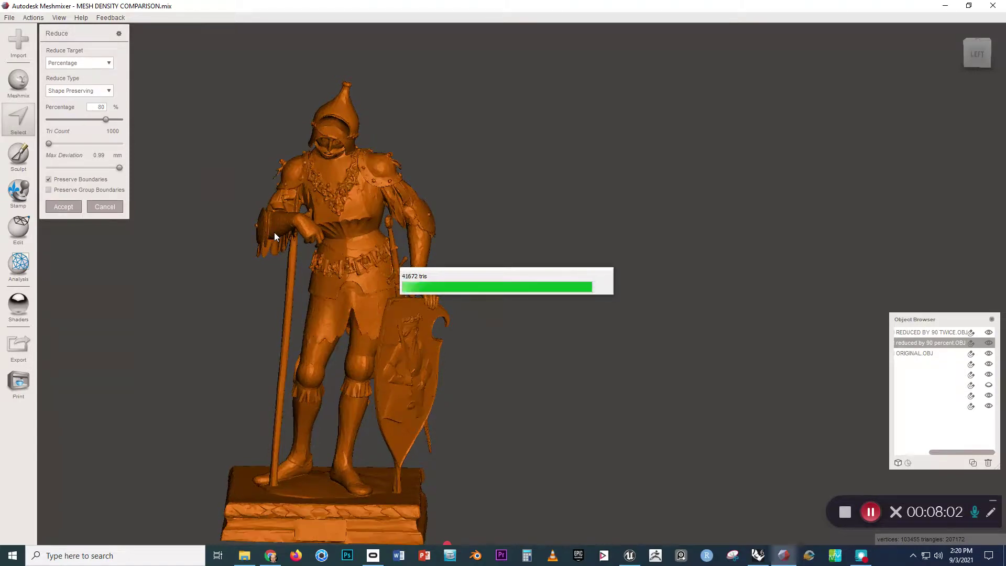
pyautogui.press('f')
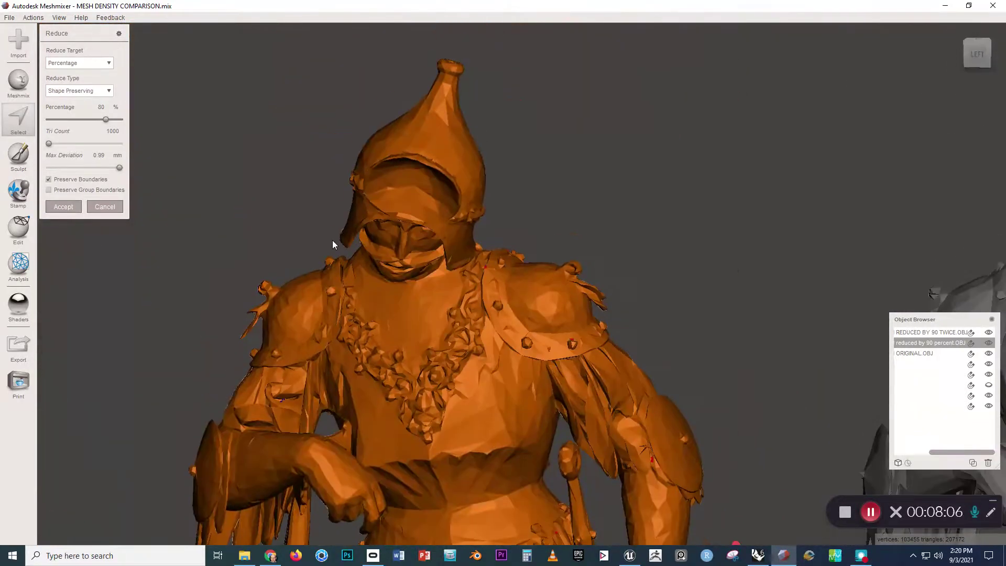
pyautogui.moveTo(265, 257); pyautogui.dragTo(272, 168, button='right')
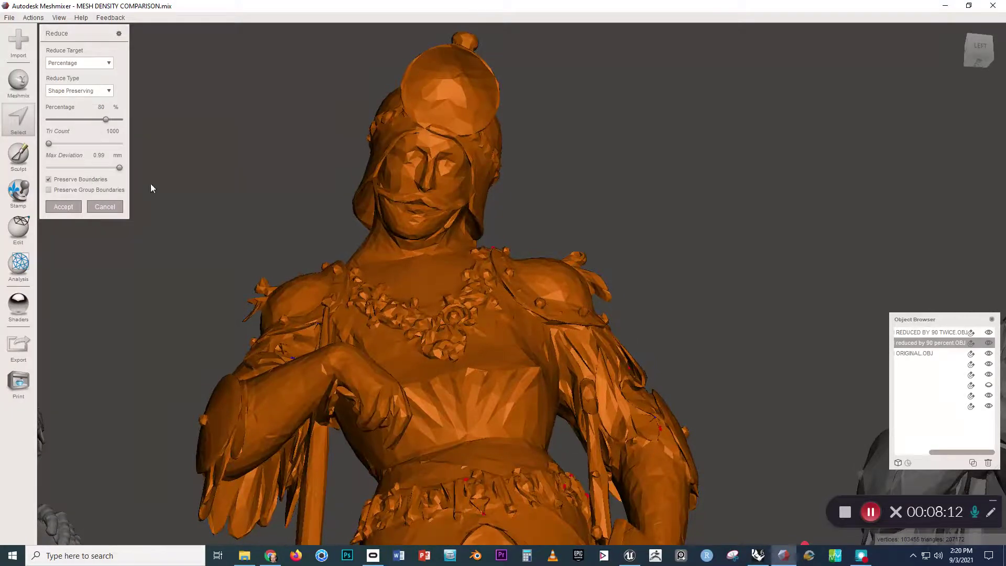
pyautogui.click(70, 208)
# Clear the selection and orbit around the three statues to inspect their bases.
pyautogui.moveTo(331, 176); pyautogui.dragTo(356, 313, button='right')
pyautogui.scroll(-5, 356, 312)
pyautogui.scroll(3, 479, 336)
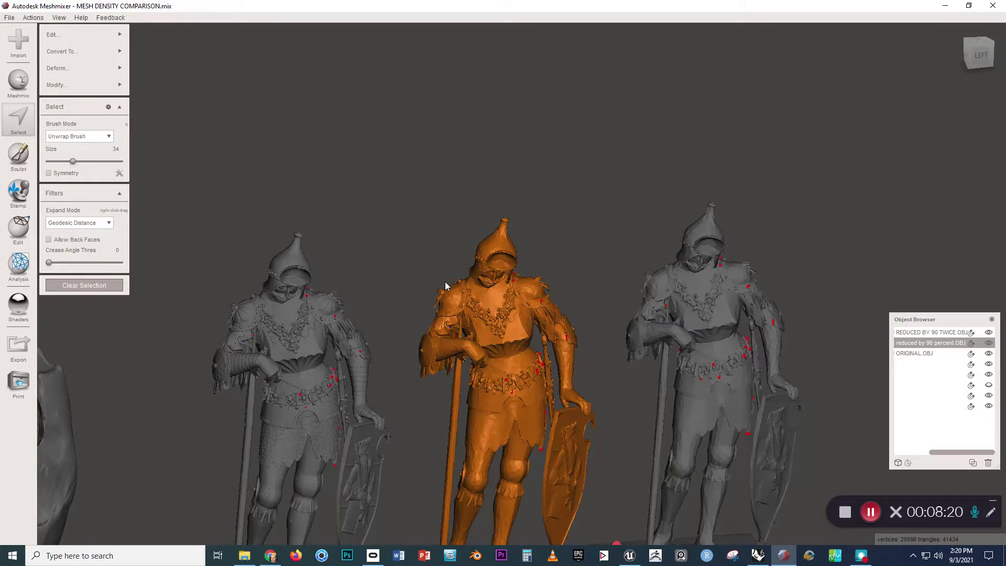
pyautogui.press('Escape')
pyautogui.moveTo(460, 268); pyautogui.dragTo(478, 301, button='right')
pyautogui.moveTo(477, 325)
pyautogui.mouseDown(button='middle')
pyautogui.moveTo(464, 296)
pyautogui.moveTo(480, 307)
pyautogui.mouseUp(button='middle')
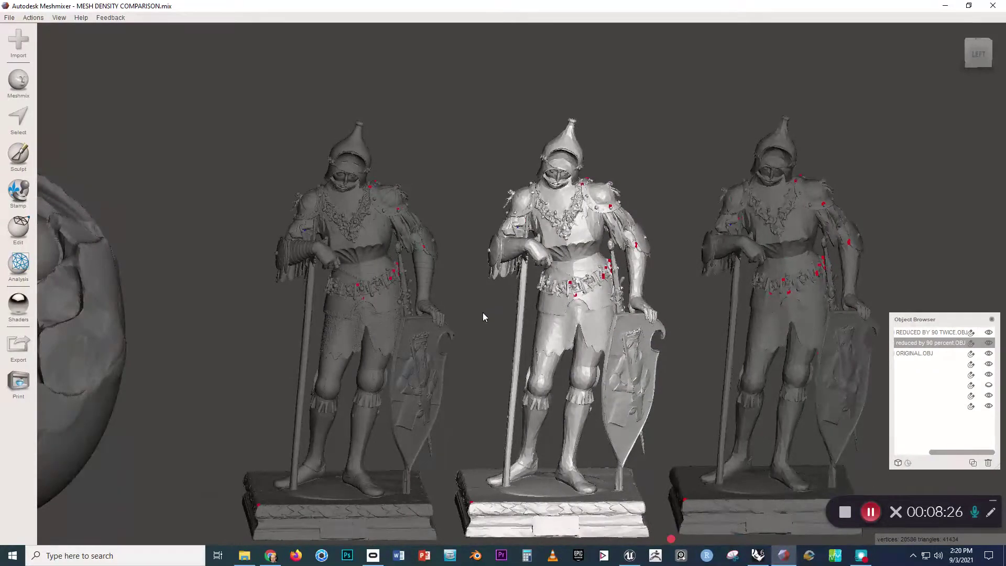